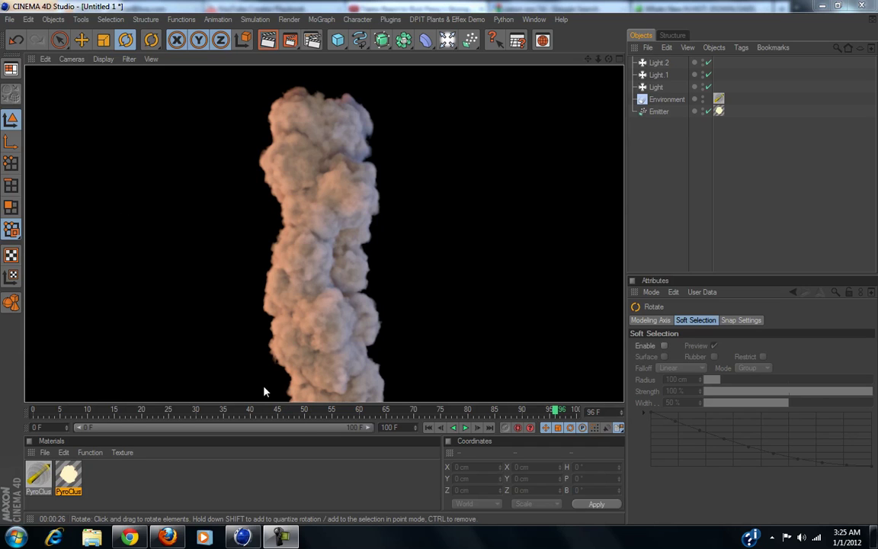
# - Delete all existing scene objects and both old materials
pyautogui.click(345, 225)
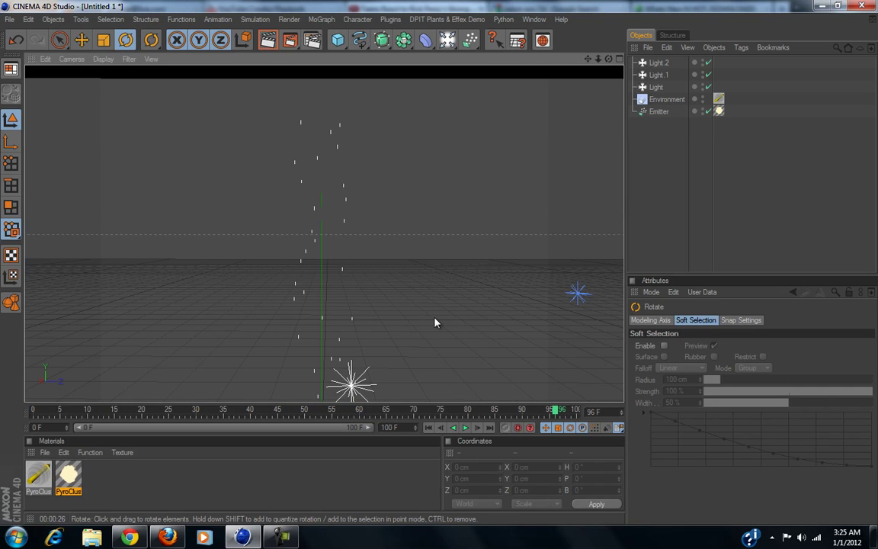
pyautogui.hotkey('ctrl', 'a')
pyautogui.press('Delete')
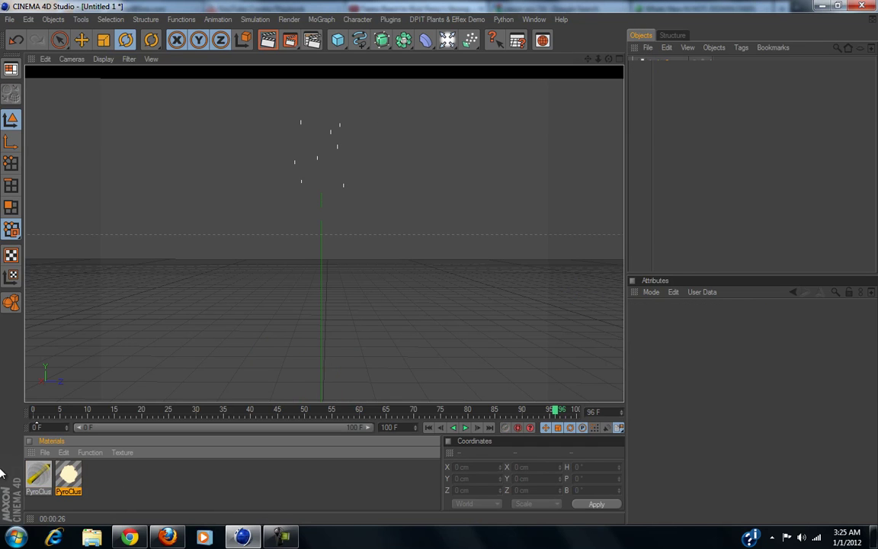
pyautogui.moveTo(166, 490); pyautogui.dragTo(3, 488)
pyautogui.press('Delete')
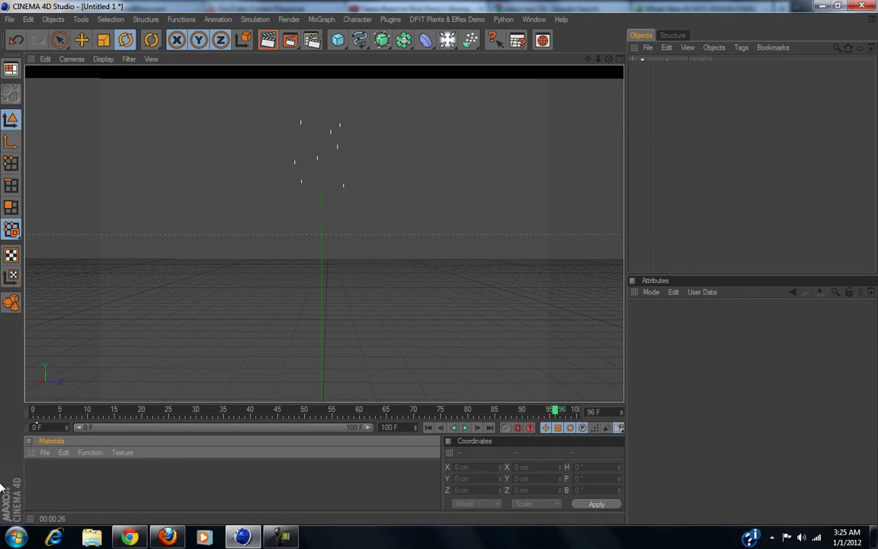
# - Create new PyroCluster and PyroCluster - VolumeTracer shader materials
pyautogui.click(47, 453)
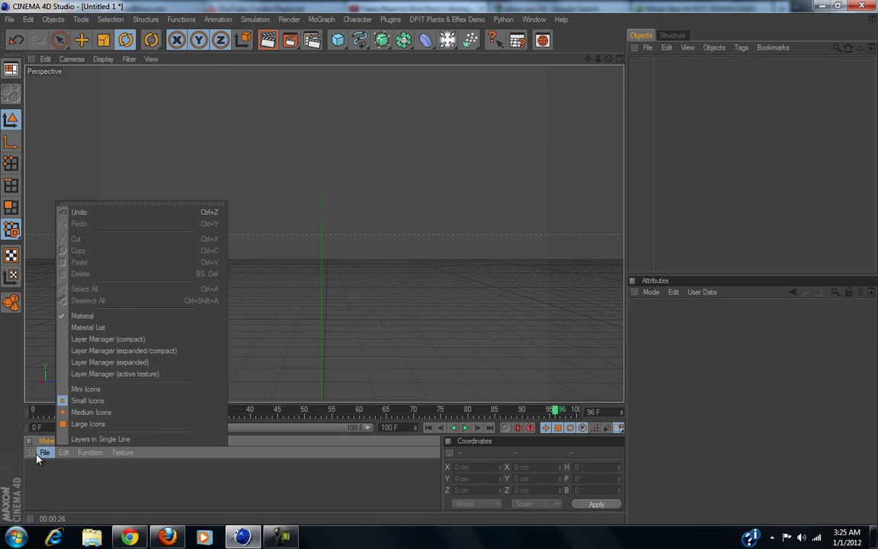
pyautogui.moveTo(97, 309)
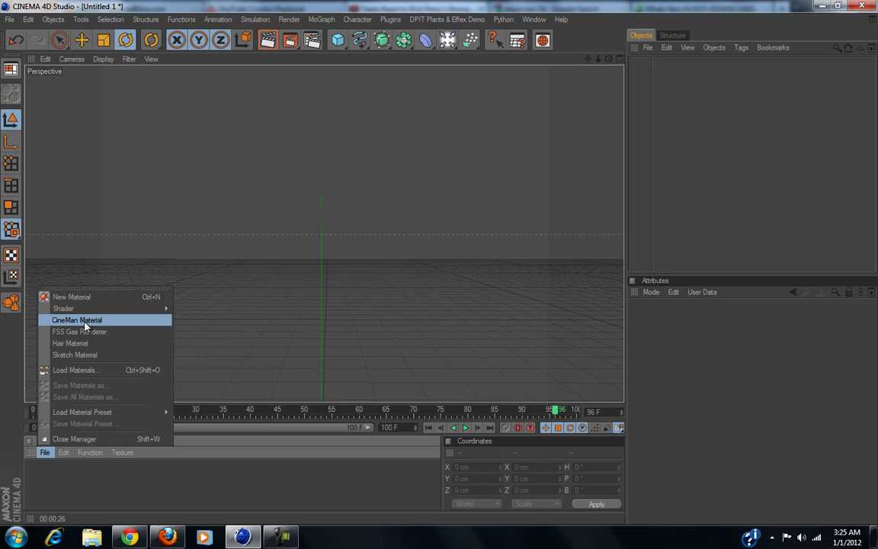
pyautogui.click(228, 389)
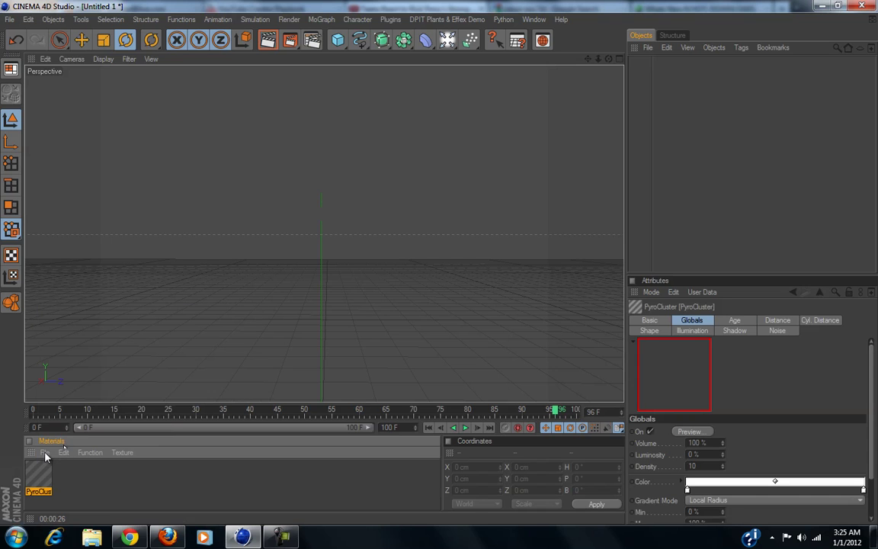
pyautogui.click(44, 453)
pyautogui.moveTo(131, 308)
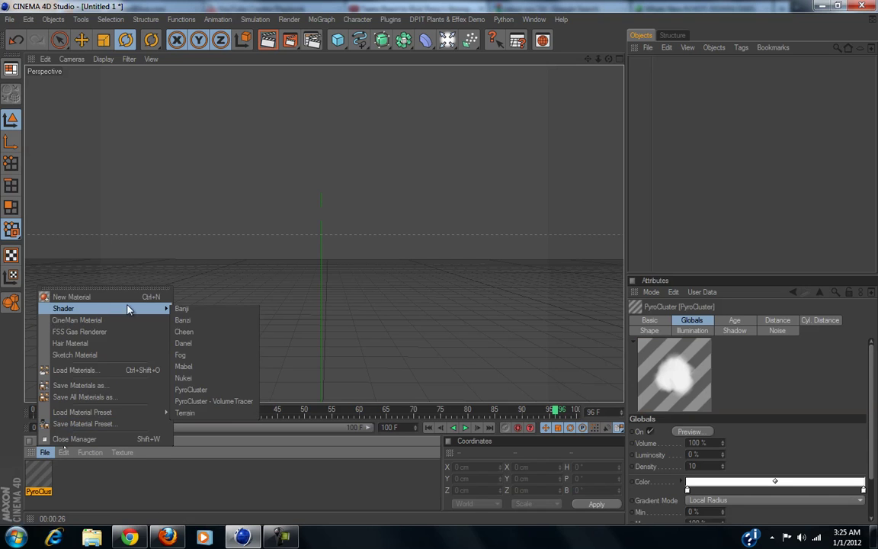
pyautogui.click(224, 404)
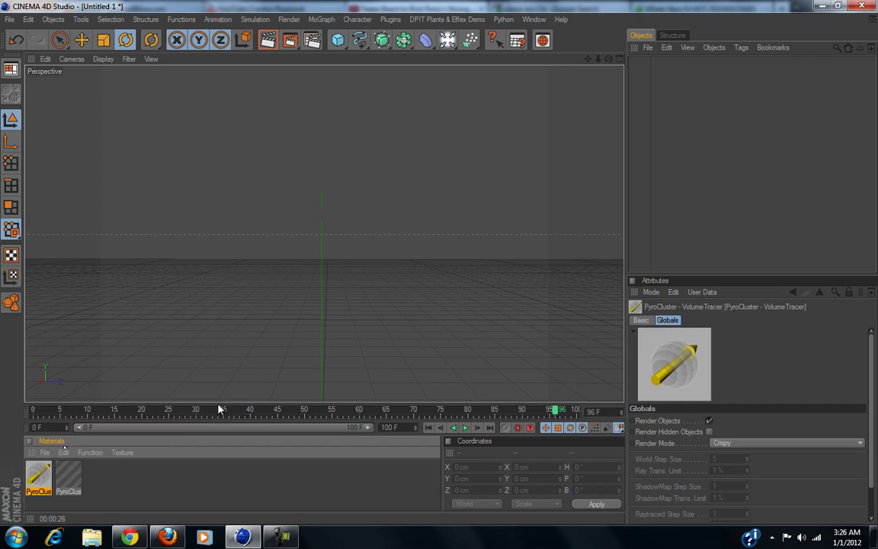
# - Add an Environment object and assign it the PyroCluster - VolumeTracer material
pyautogui.click(446, 41)
pyautogui.click(564, 162)
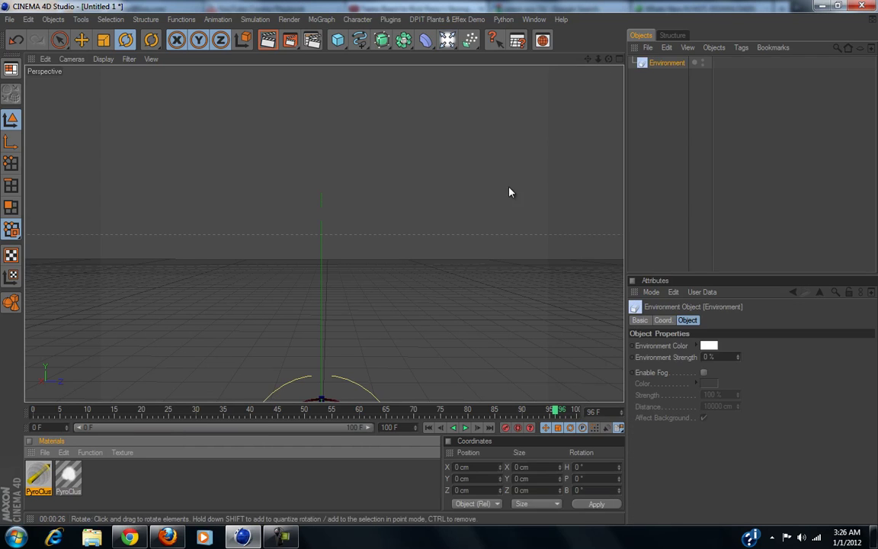
pyautogui.moveTo(37, 480); pyautogui.dragTo(667, 66)
pyautogui.click(647, 180)
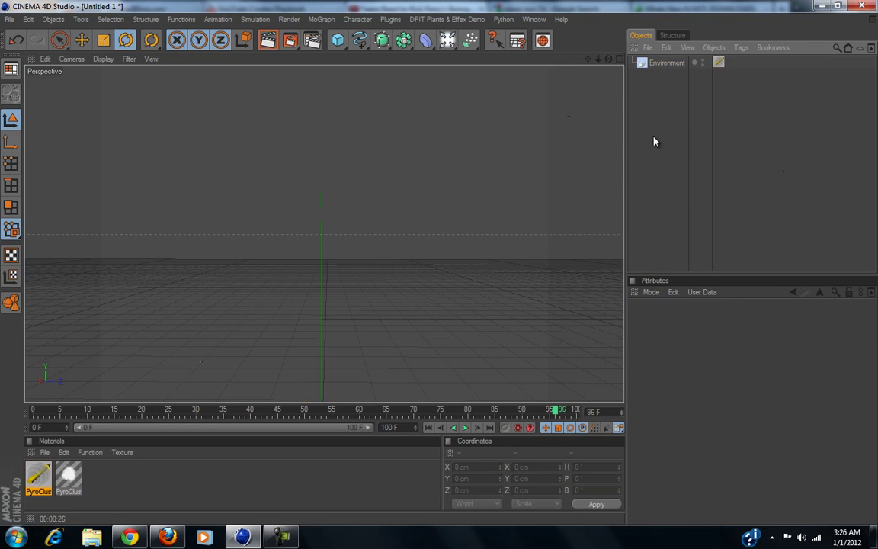
# - Add a particle Emitter pitched 90° so it sprays upward, then reselect it
pyautogui.click(471, 40)
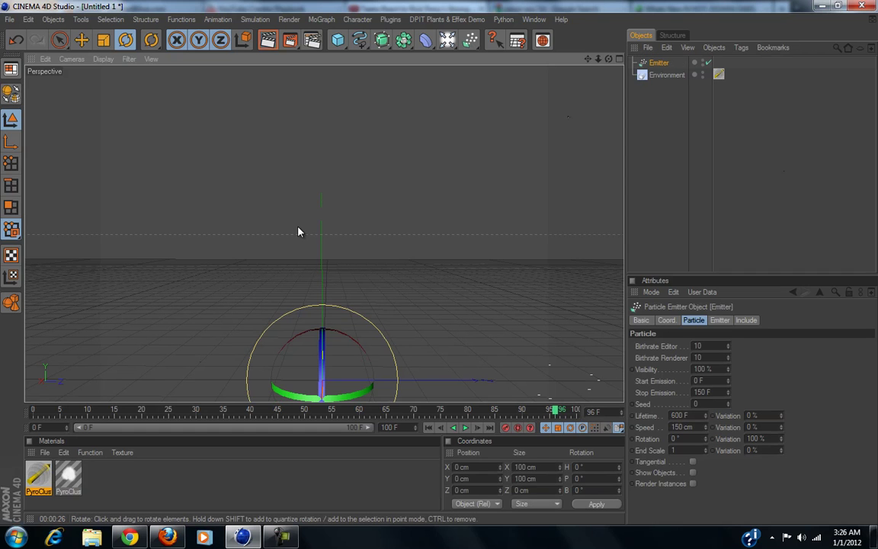
pyautogui.moveTo(351, 347); pyautogui.dragTo(250, 330)
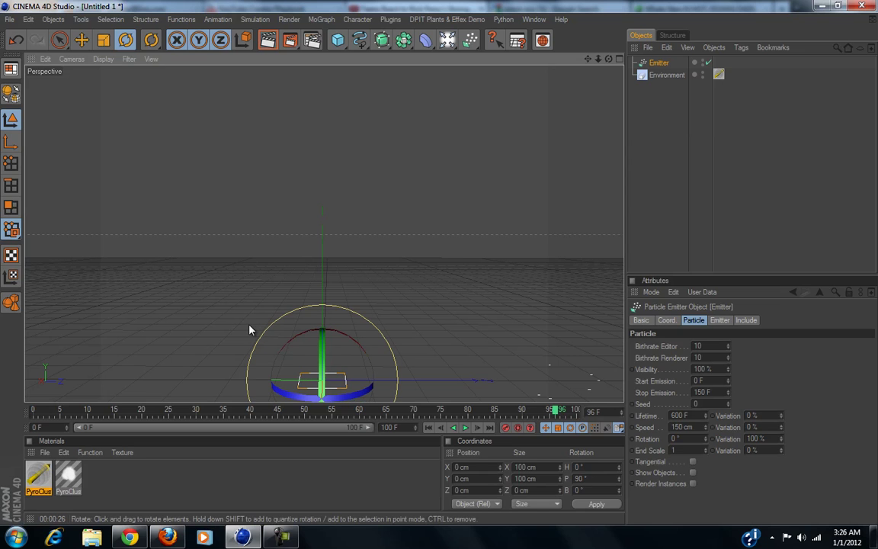
pyautogui.click(80, 42)
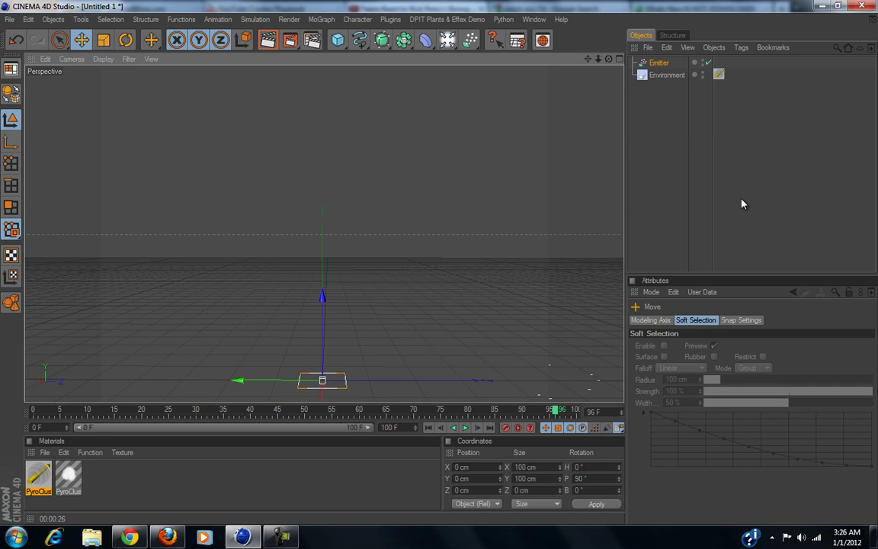
pyautogui.click(687, 222)
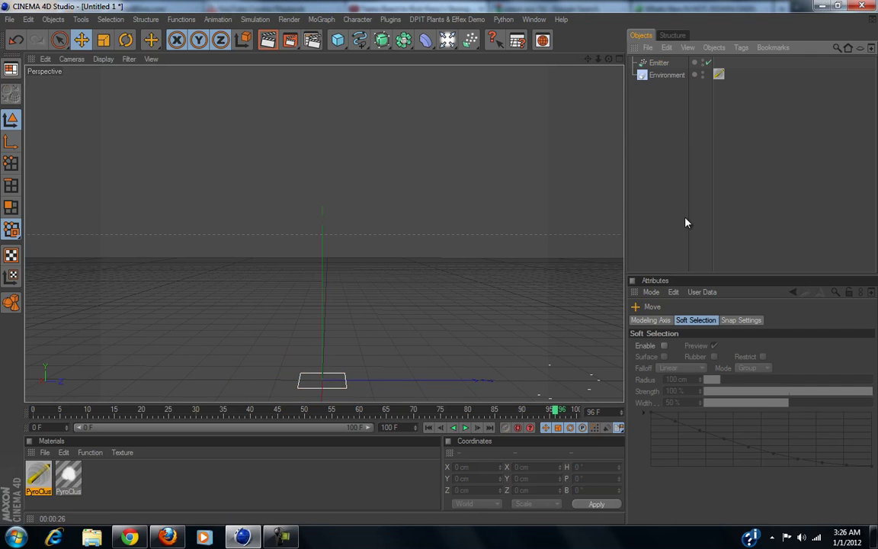
pyautogui.click(659, 63)
pyautogui.scroll(2, 424, 238)
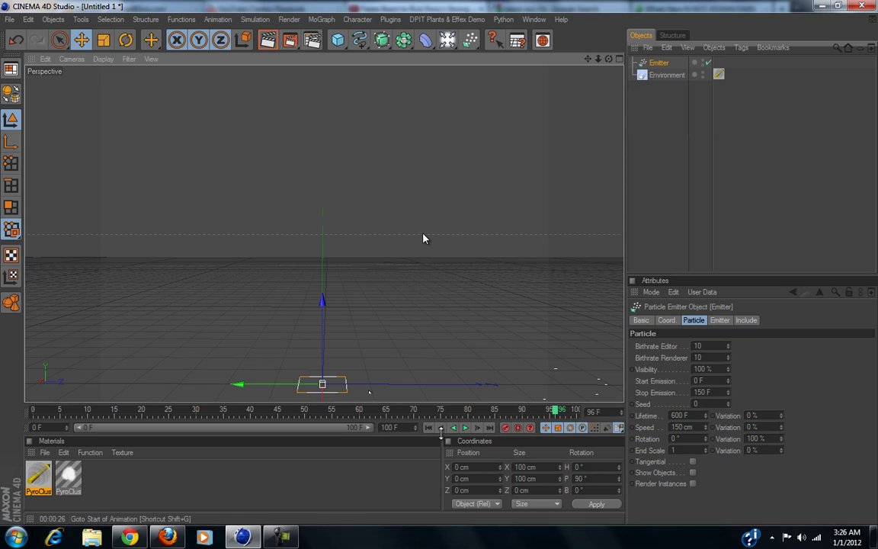
# - Play the particles from frame 0 to 99, orbit up the stream, and render the view
pyautogui.click(429, 428)
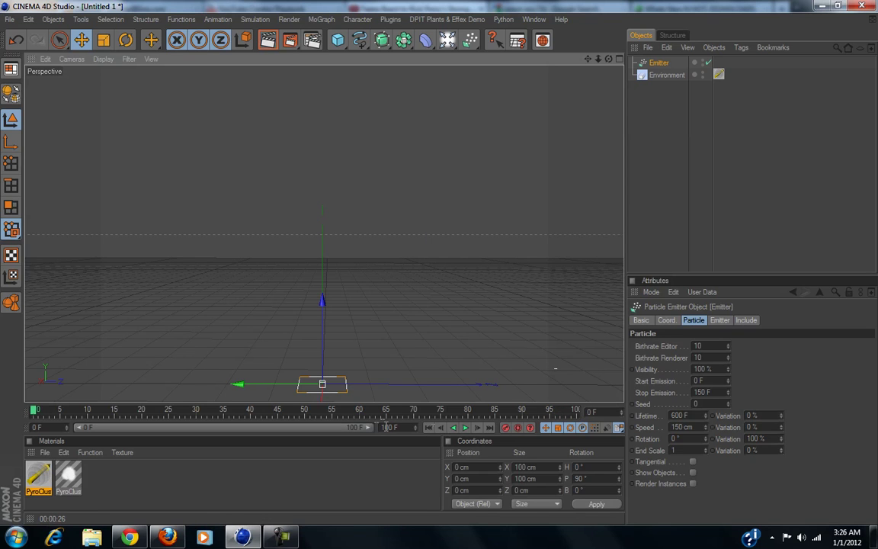
pyautogui.click(466, 431)
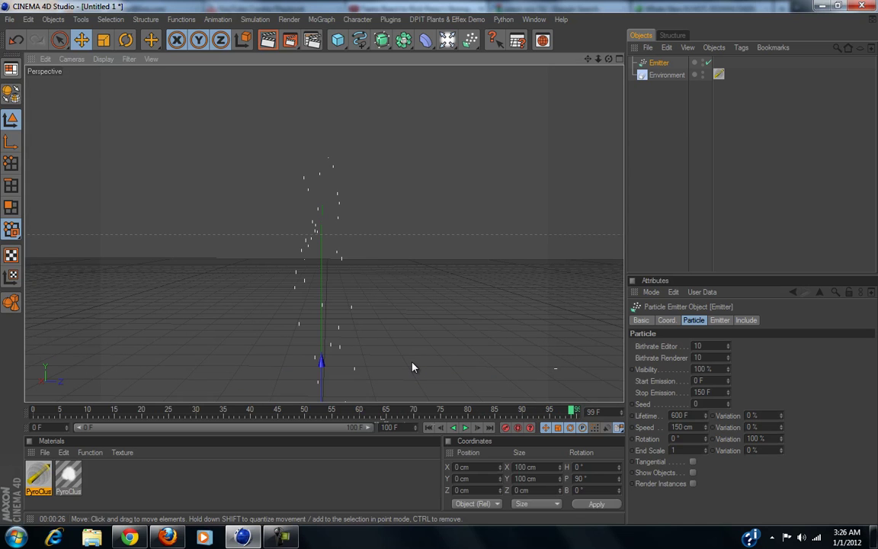
pyautogui.keyDown('alt'); pyautogui.moveTo(413, 368); pyautogui.dragTo(441, 268); pyautogui.keyUp('alt')
pyautogui.keyDown('alt'); pyautogui.moveTo(411, 367); pyautogui.dragTo(439, 267); pyautogui.keyUp('alt')
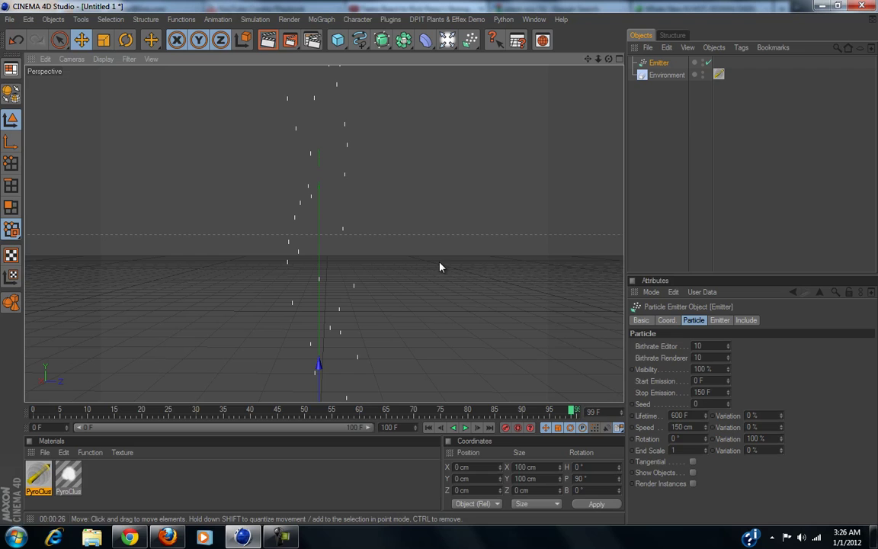
pyautogui.click(267, 40)
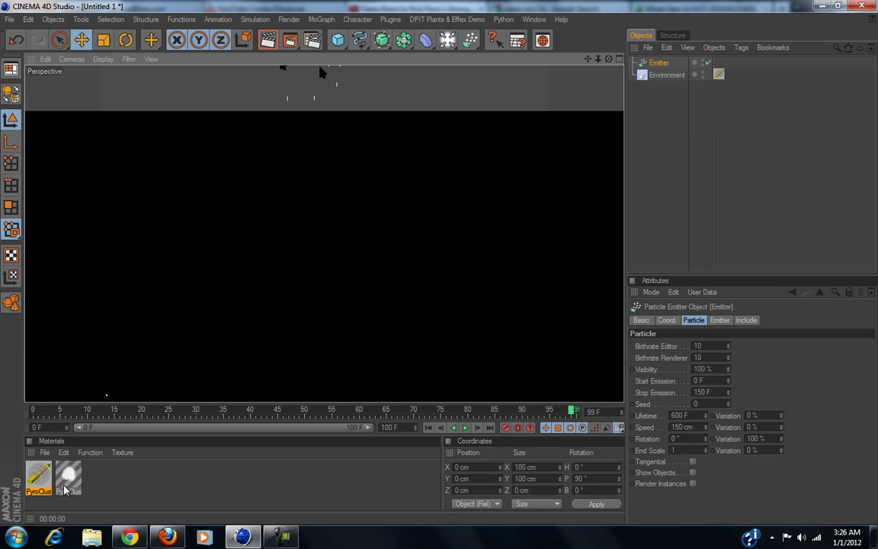
# - Assign the PyroCluster material to the Emitter and render the white smoke column
pyautogui.moveTo(38, 476); pyautogui.dragTo(660, 63)
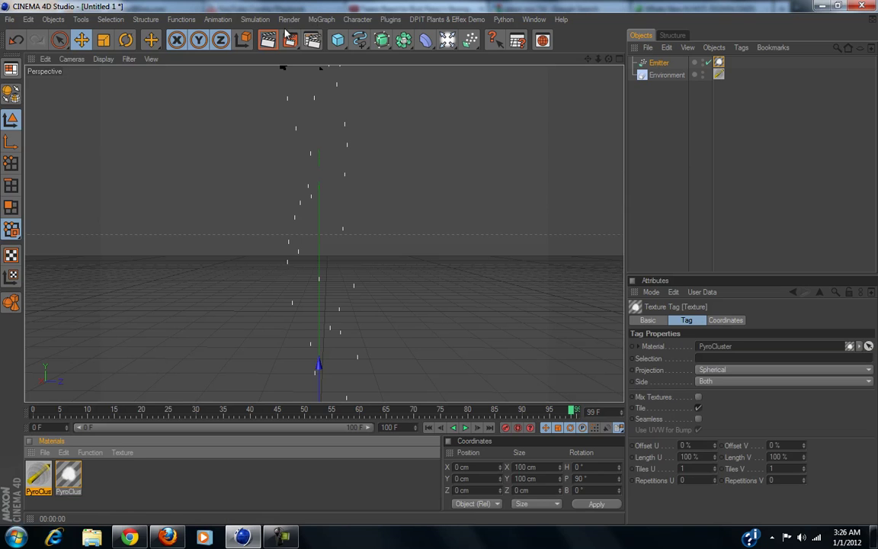
pyautogui.click(268, 40)
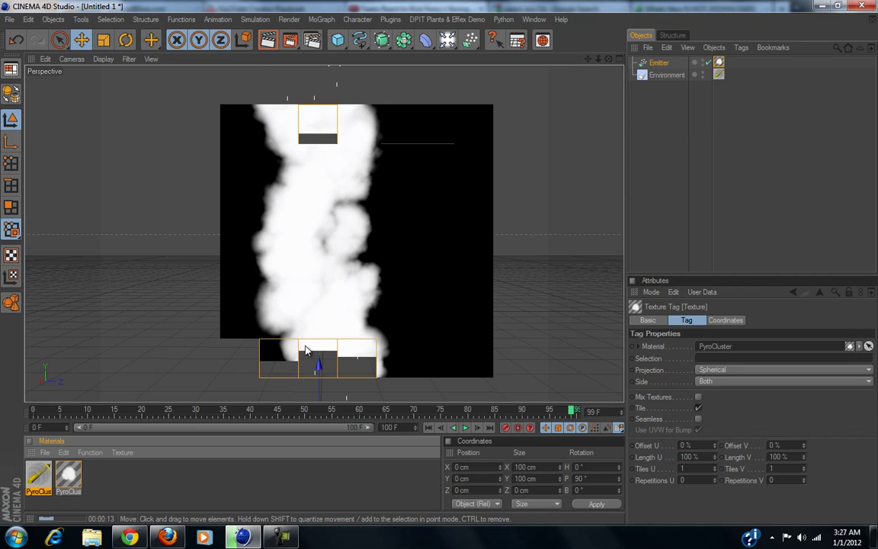
pyautogui.moveTo(273, 540)
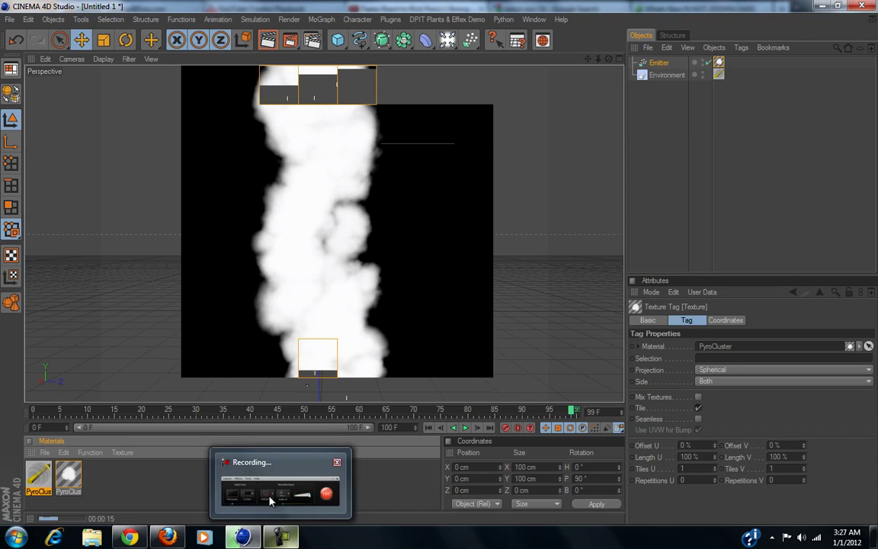
pyautogui.moveTo(254, 476)
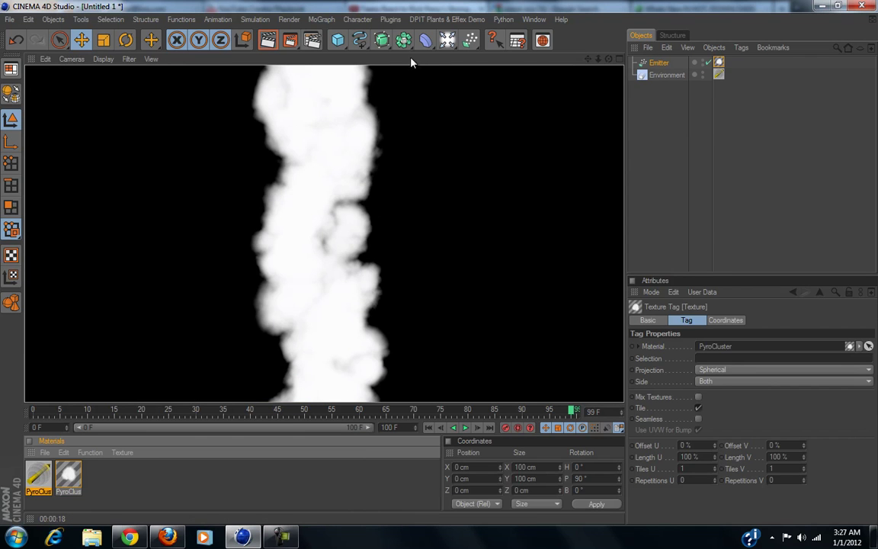
# - Add a Camera and give it a Protection tag
pyautogui.moveTo(447, 39); pyautogui.dragTo(492, 118)
pyautogui.rightClick(660, 64)
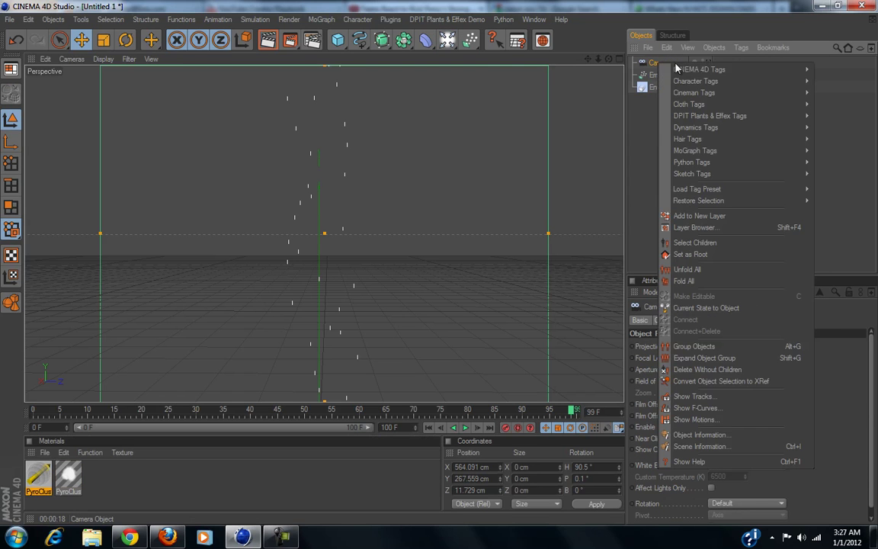
pyautogui.moveTo(686, 70)
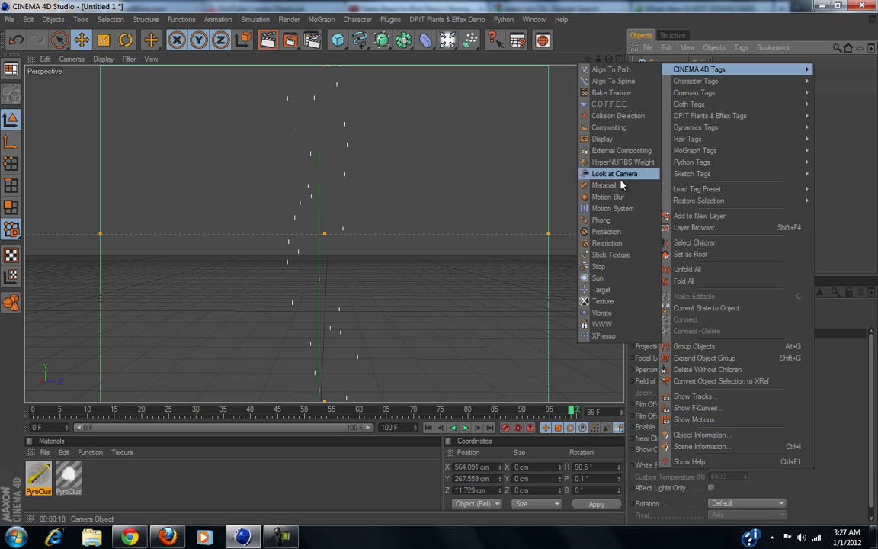
pyautogui.click(606, 231)
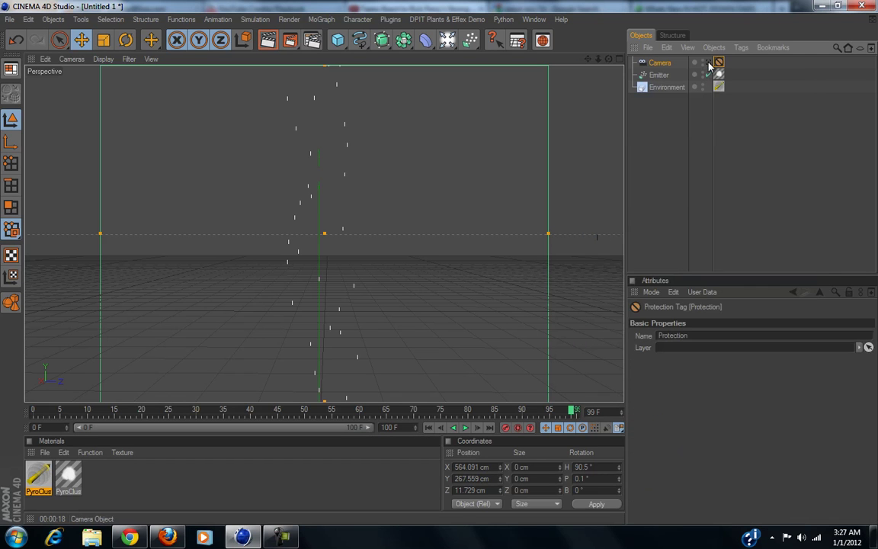
pyautogui.scroll(-3, 337, 199)
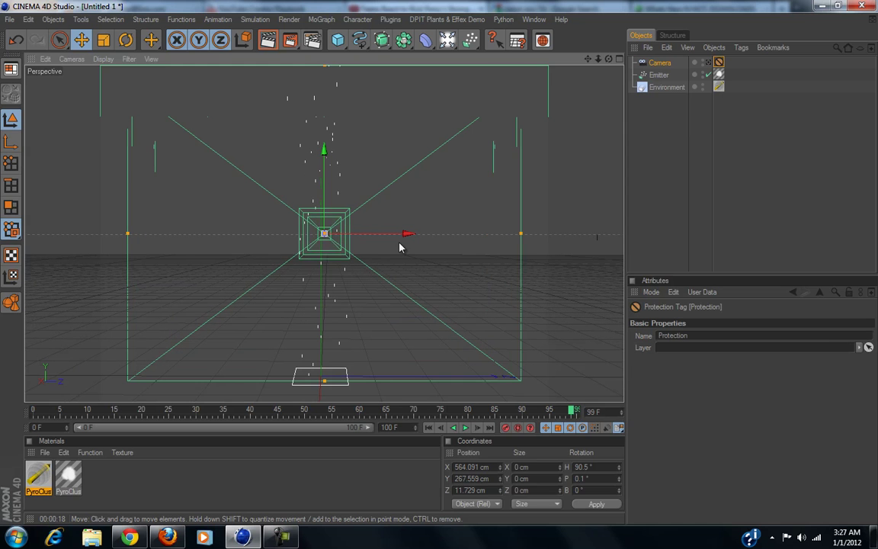
# - Move the Camera below Environment in the object list and hide it in the editor
pyautogui.click(659, 100)
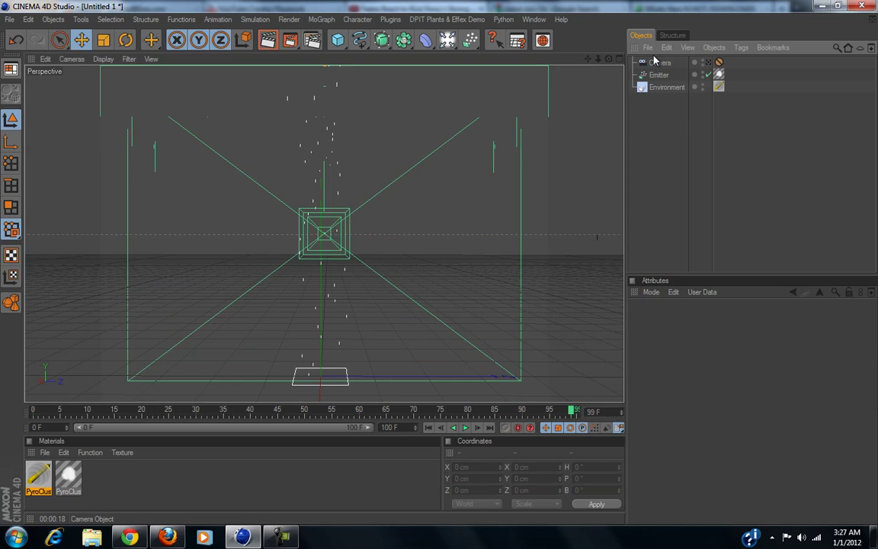
pyautogui.moveTo(659, 62); pyautogui.dragTo(674, 93)
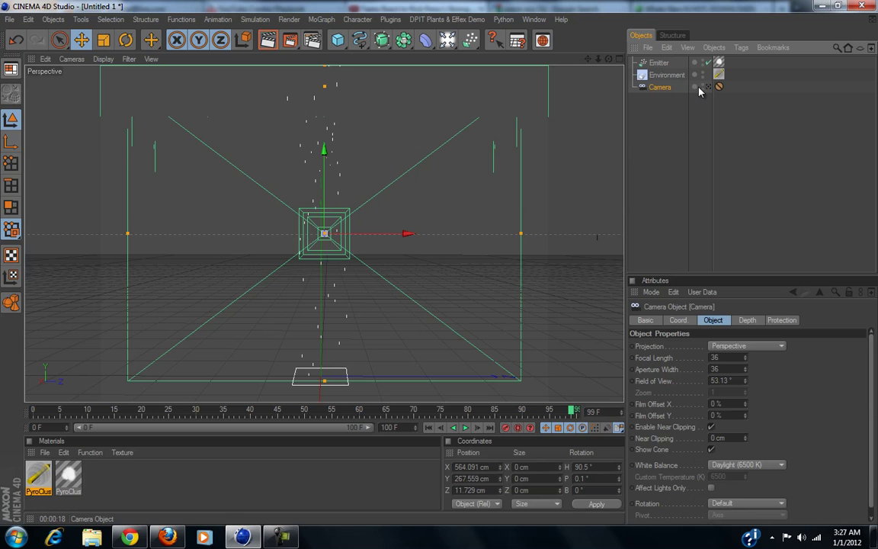
pyautogui.click(703, 85)
pyautogui.click(488, 272)
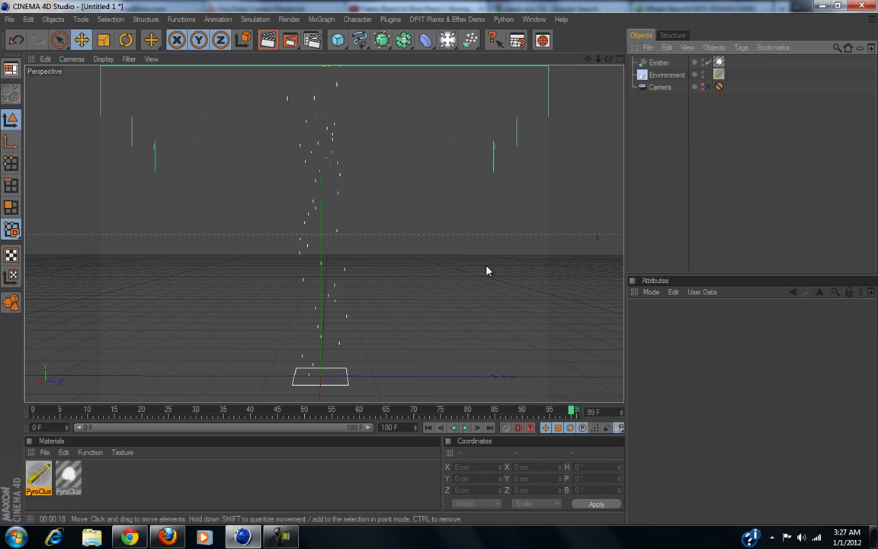
pyautogui.keyDown('alt'); pyautogui.moveTo(382, 325); pyautogui.dragTo(440, 268); pyautogui.keyUp('alt')
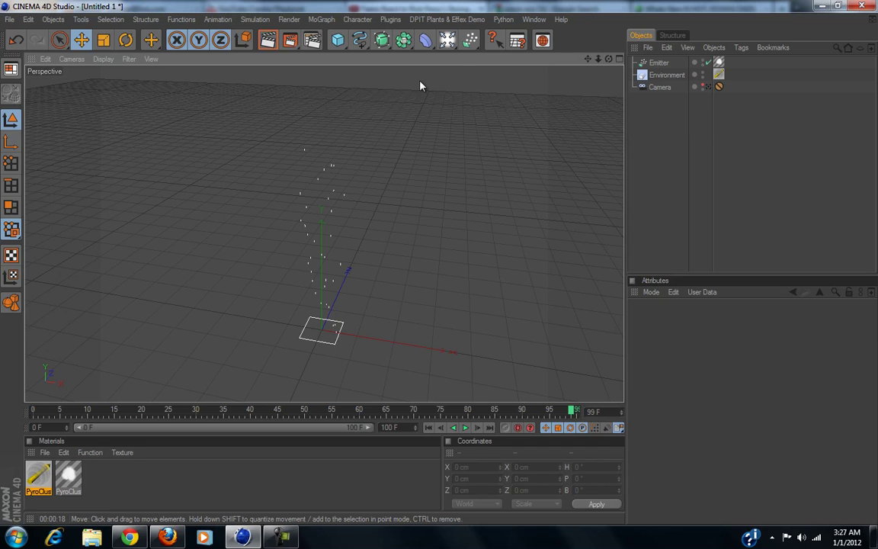
# - Add a light at about X 288 cm and duplicate it into Light.1 and Light.2
pyautogui.click(492, 39)
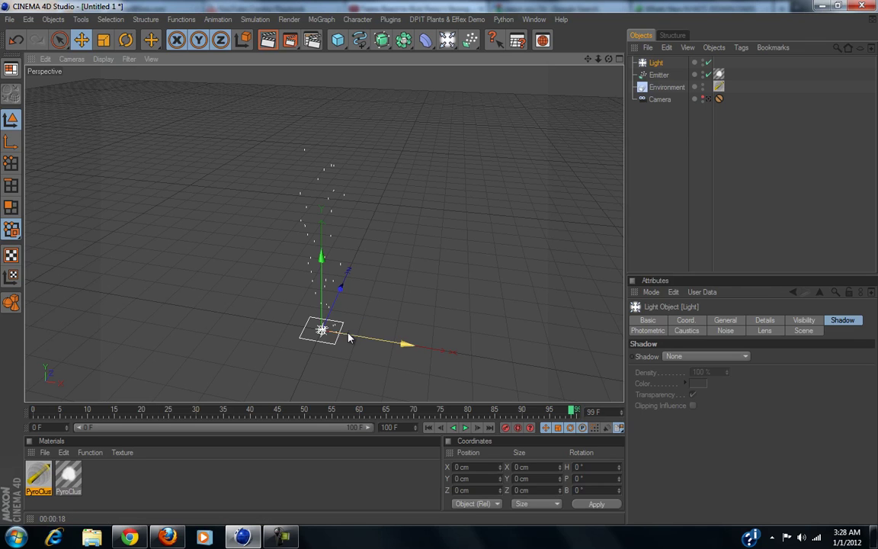
pyautogui.moveTo(349, 338); pyautogui.dragTo(453, 353)
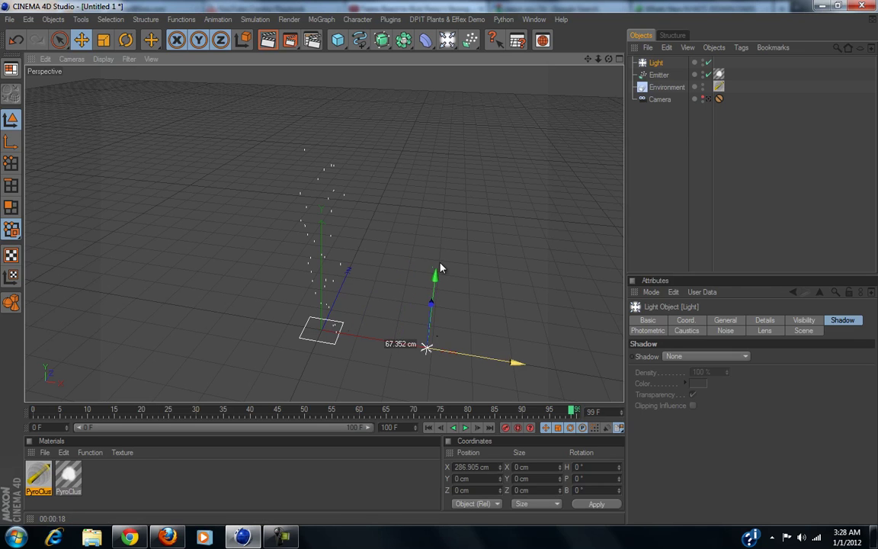
pyautogui.moveTo(440, 269); pyautogui.dragTo(436, 288)
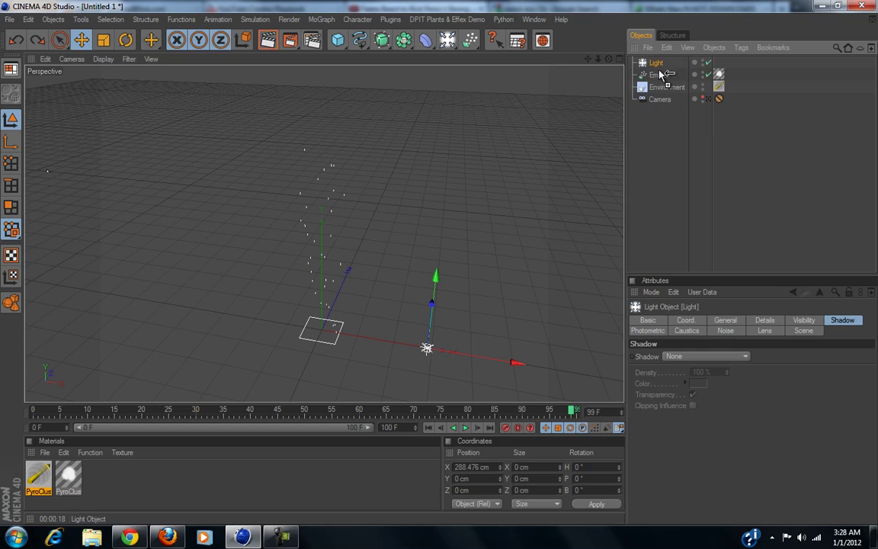
pyautogui.keyDown('ctrl'); pyautogui.moveTo(659, 64); pyautogui.dragTo(656, 87); pyautogui.keyUp('ctrl')
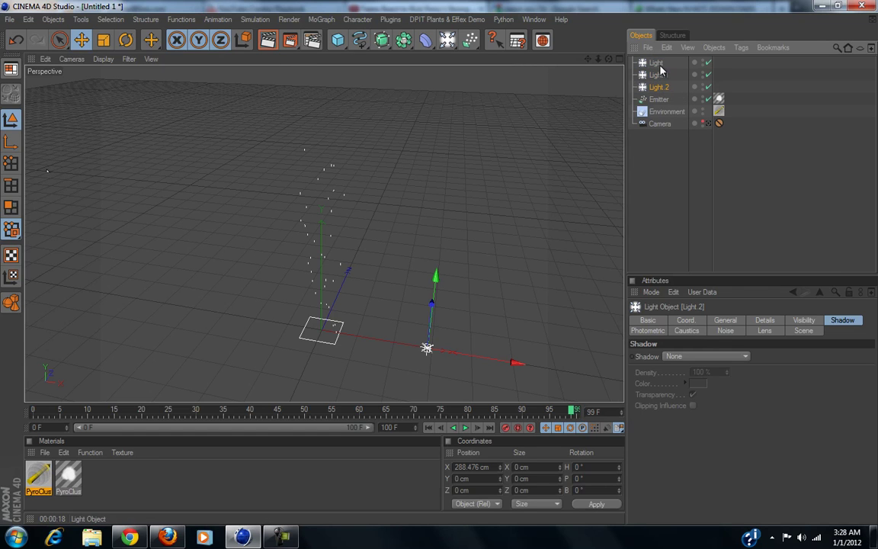
# - Tint the original Light blue (R109 G170 B255)
pyautogui.click(657, 63)
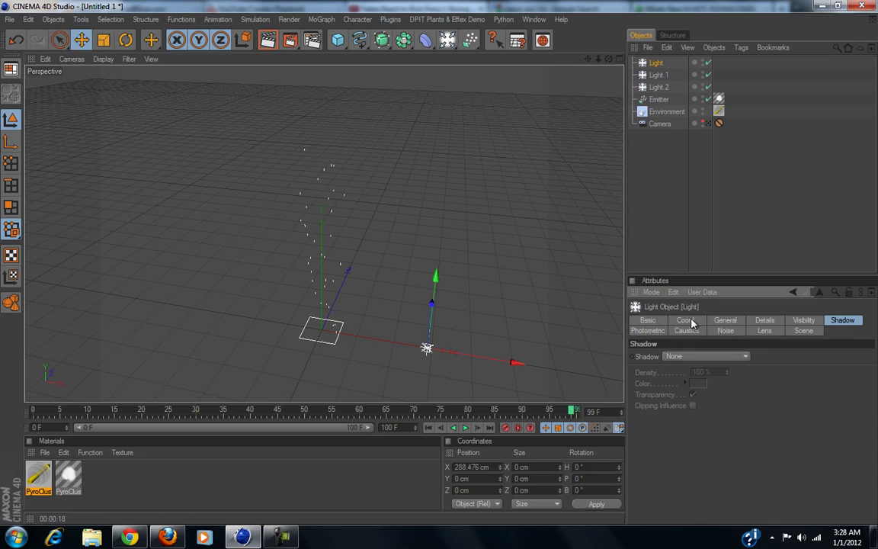
pyautogui.click(725, 321)
pyautogui.click(680, 361)
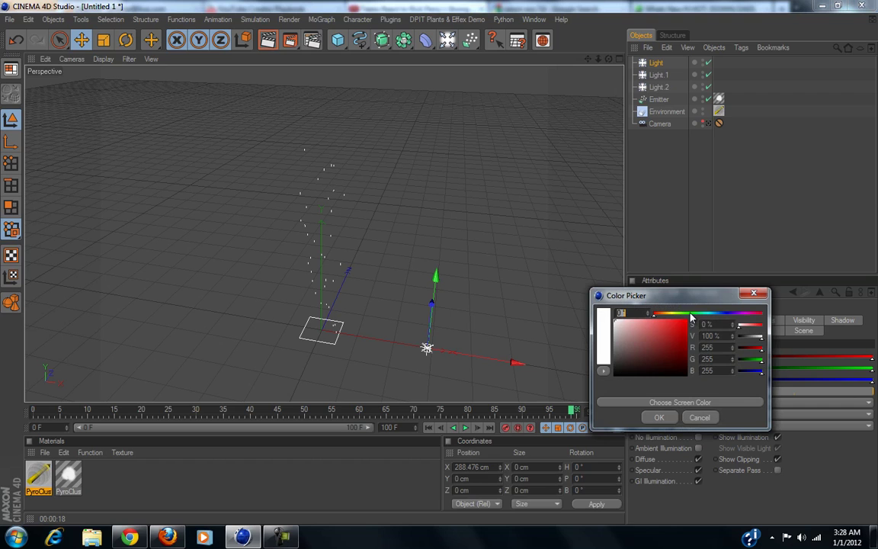
pyautogui.moveTo(709, 313); pyautogui.dragTo(720, 317)
pyautogui.moveTo(629, 319); pyautogui.dragTo(659, 319)
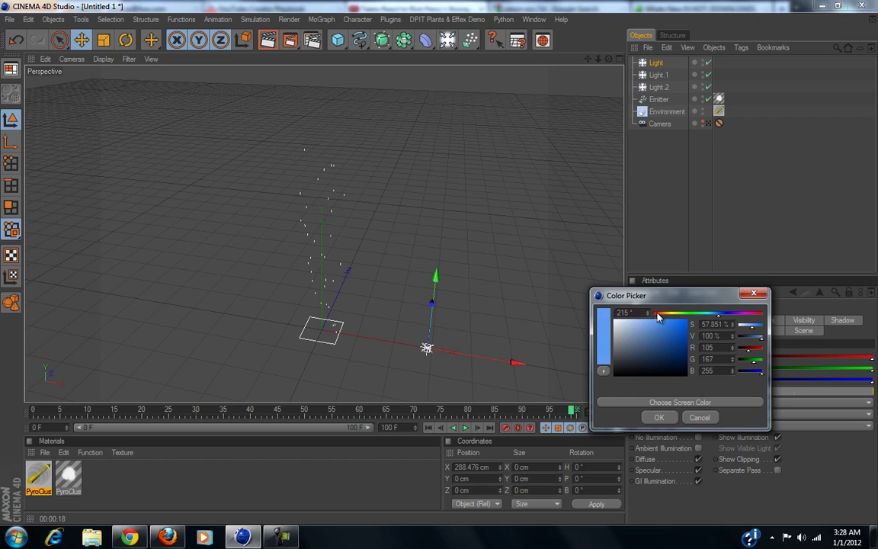
pyautogui.click(662, 416)
# - Tint Light.1 light orange (R255 G190 B155) and move it left to X -411 cm
pyautogui.click(658, 75)
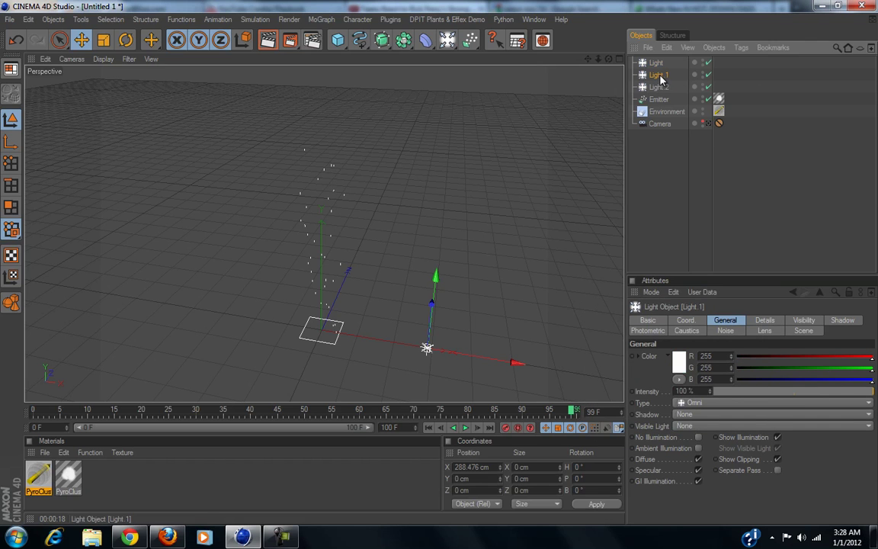
pyautogui.click(678, 360)
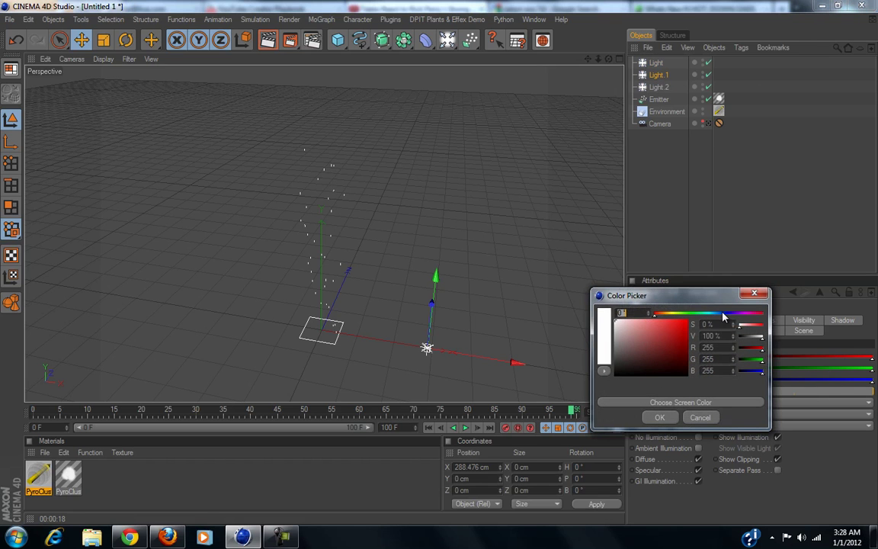
pyautogui.moveTo(723, 317); pyautogui.dragTo(662, 320)
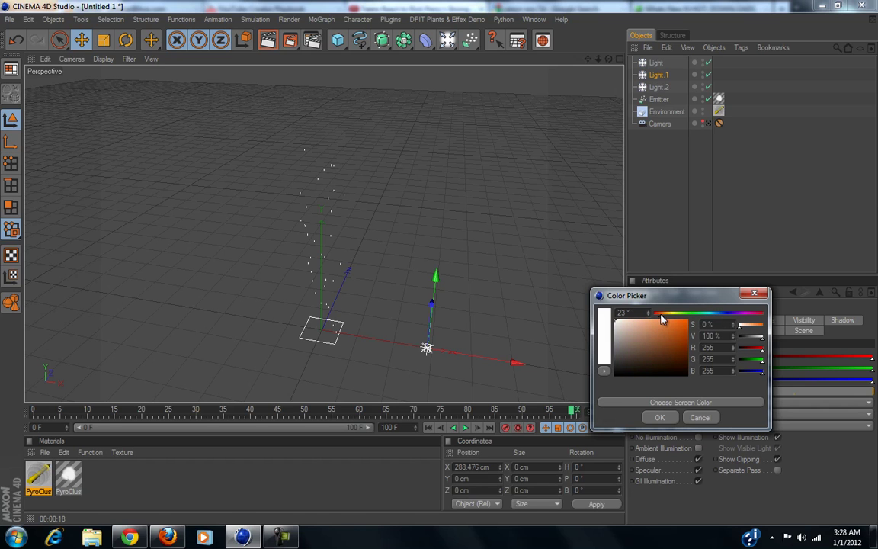
pyautogui.click(644, 321)
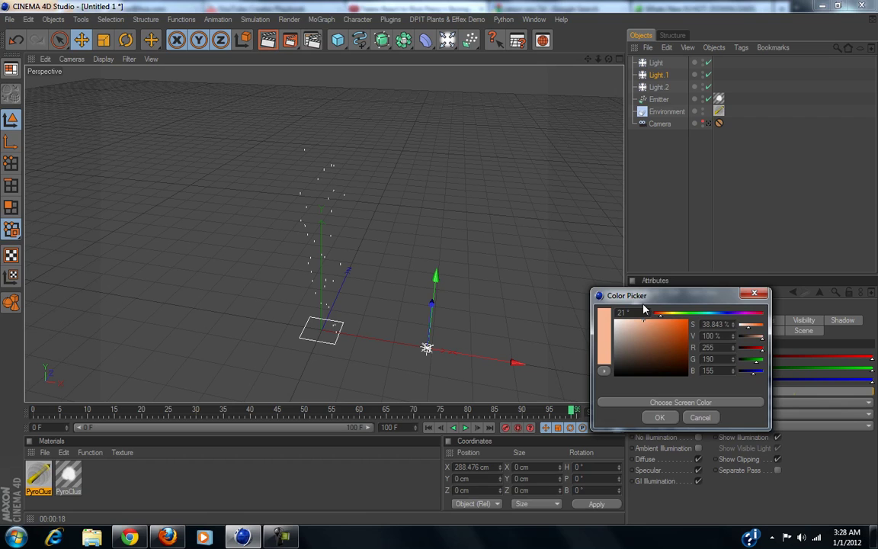
pyautogui.click(660, 418)
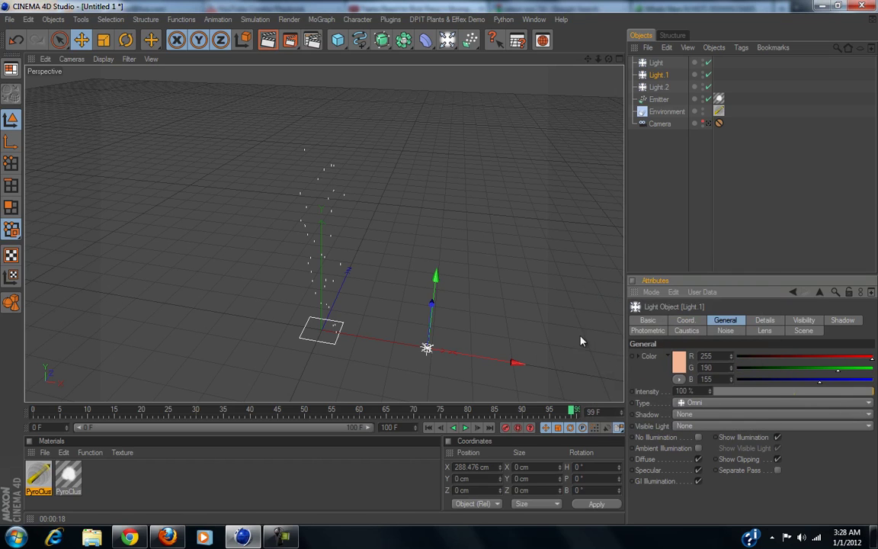
pyautogui.moveTo(427, 349); pyautogui.dragTo(449, 270)
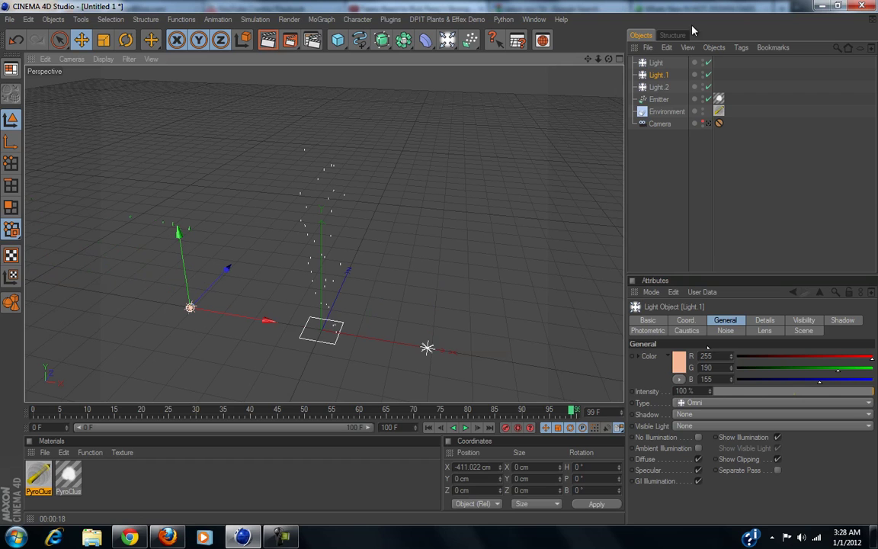
# - Lower light intensities: Light.2 about 78%, Light.1 80%, blue Light 73%
pyautogui.click(659, 87)
pyautogui.moveTo(848, 394); pyautogui.dragTo(845, 397)
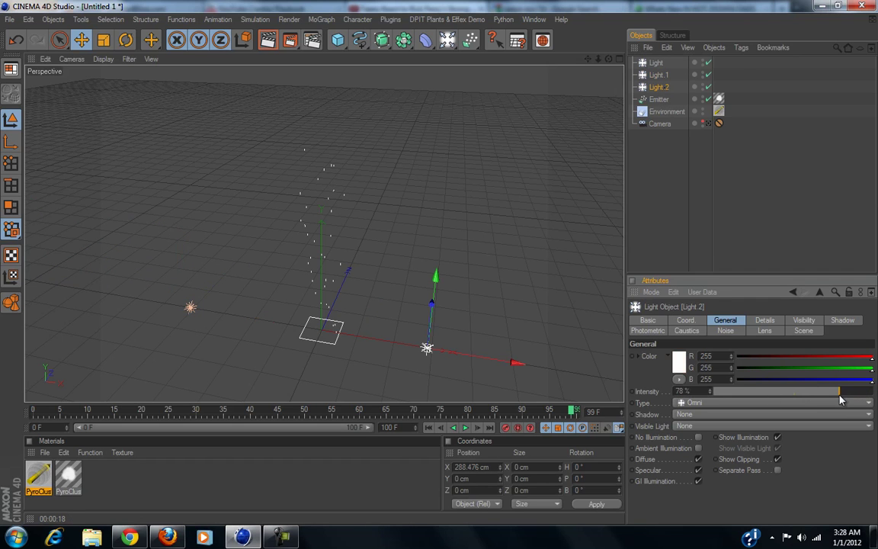
pyautogui.click(658, 75)
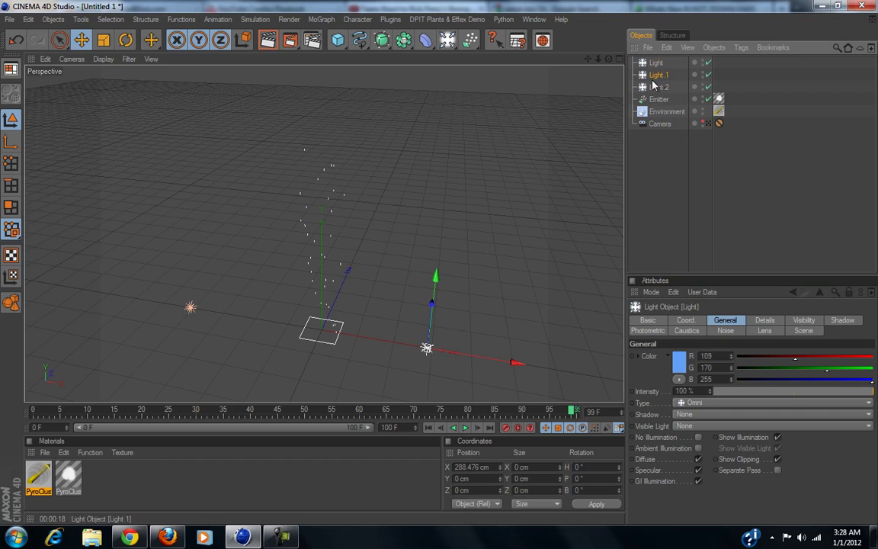
pyautogui.moveTo(859, 396); pyautogui.dragTo(836, 400)
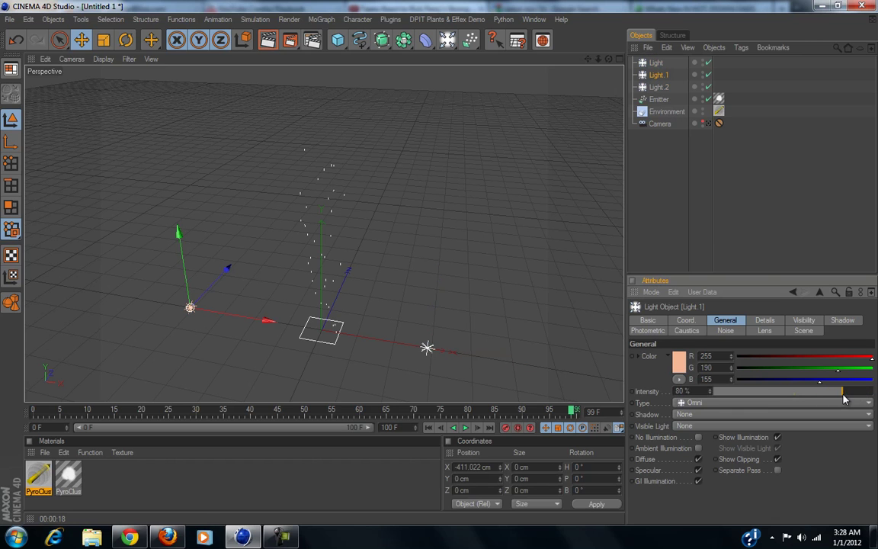
pyautogui.click(656, 63)
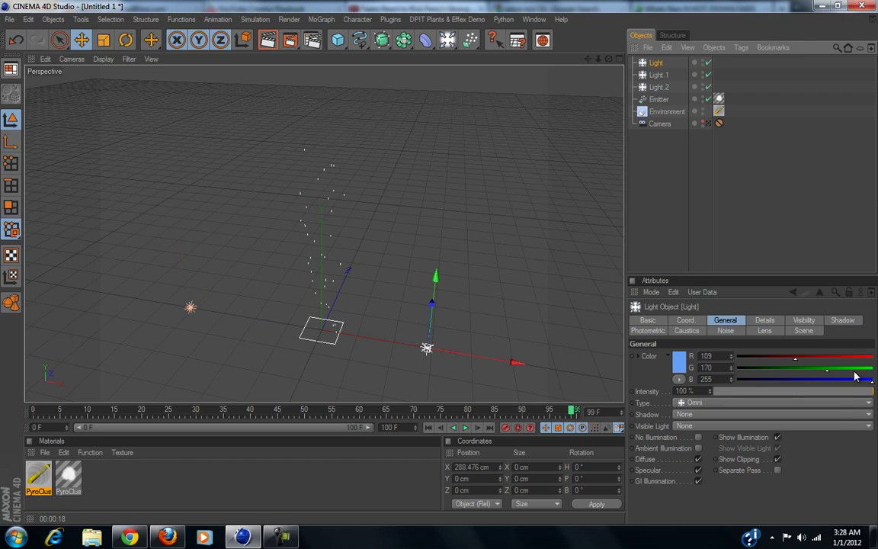
pyautogui.click(845, 406)
pyautogui.click(843, 392)
pyautogui.moveTo(843, 392); pyautogui.dragTo(832, 394)
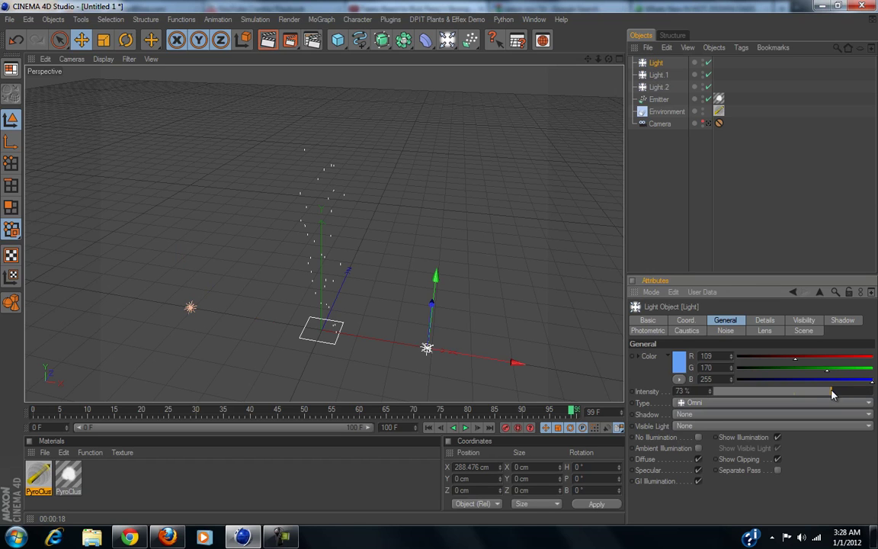
# - Set Light, Light.1 and Light.2 shadows to Shadow Maps (Soft)
pyautogui.keyDown('shift'); pyautogui.click(659, 87); pyautogui.keyUp('shift')
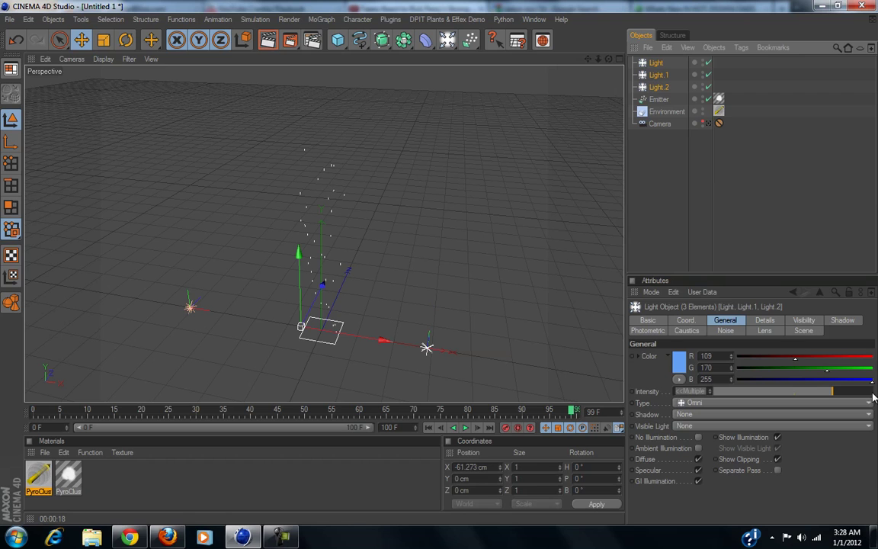
pyautogui.click(842, 320)
pyautogui.click(678, 356)
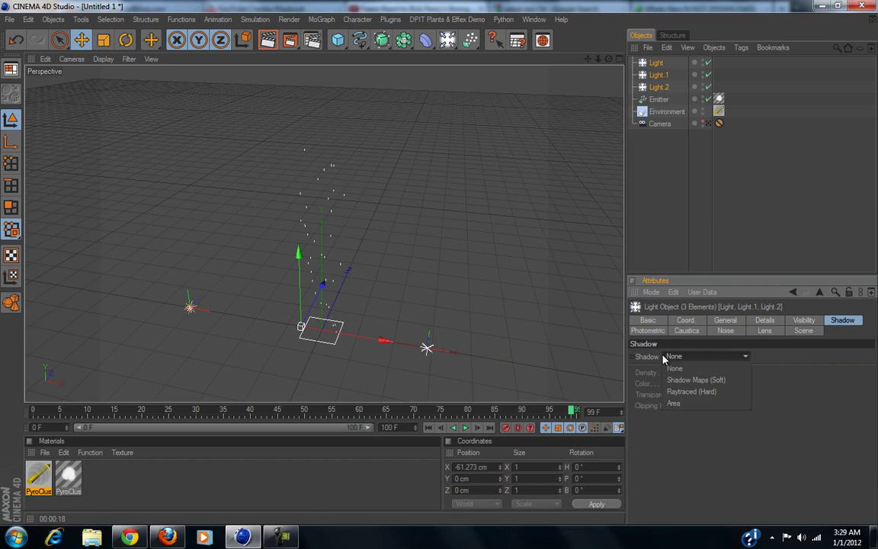
pyautogui.click(701, 380)
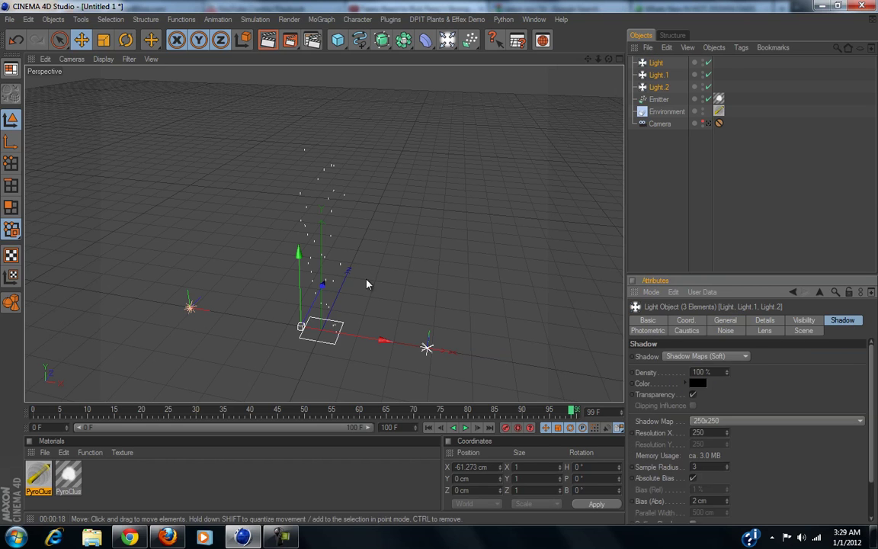
pyautogui.click(656, 88)
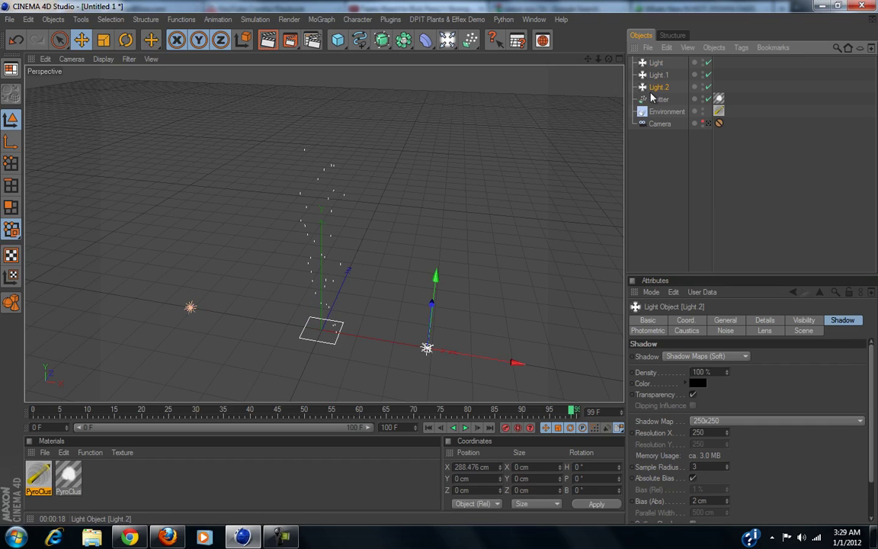
pyautogui.scroll(-4, 386, 280)
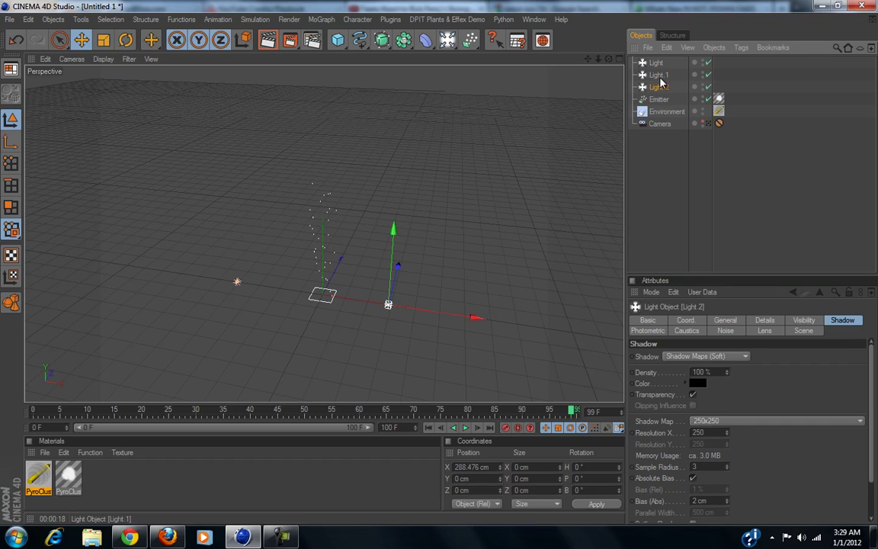
# - Move Light.2 toward the camera to about Z -307 cm
pyautogui.click(725, 321)
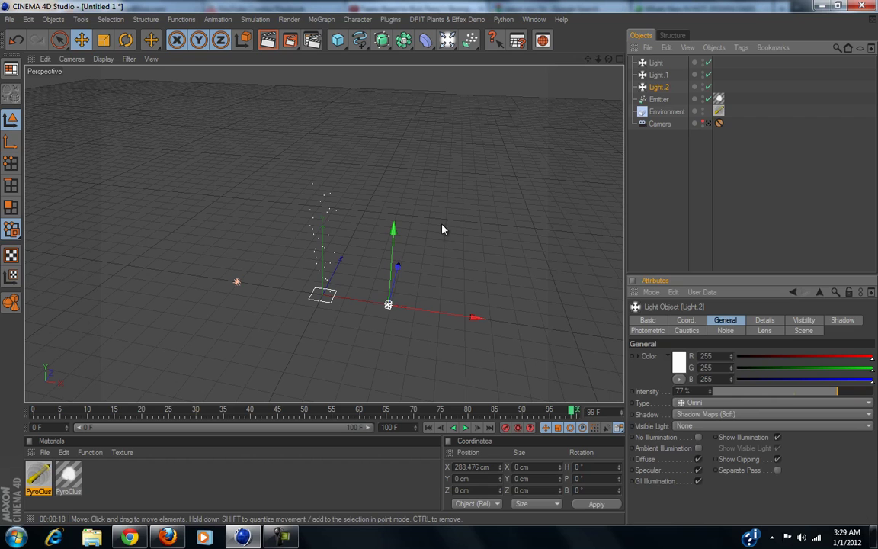
pyautogui.moveTo(408, 273); pyautogui.dragTo(379, 338)
pyautogui.moveTo(330, 276); pyautogui.dragTo(324, 286)
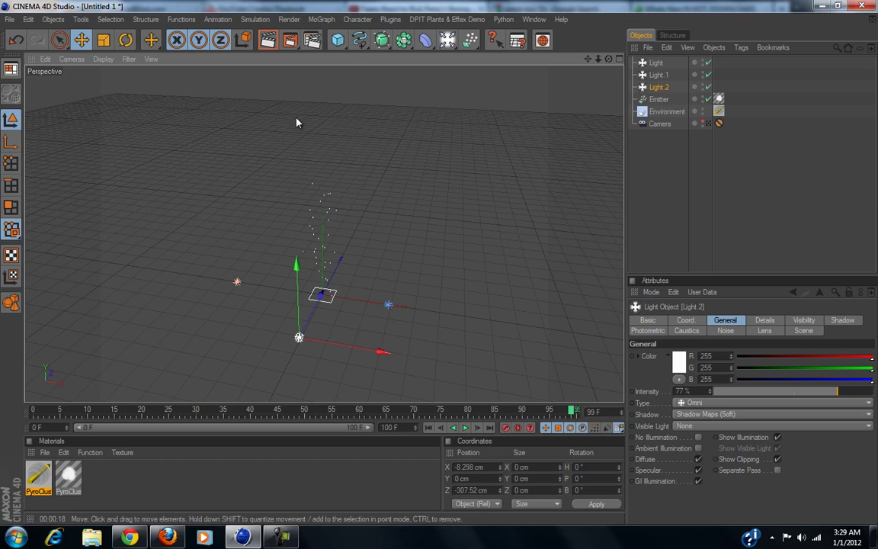
# - Raise all three lights to about Y 291 cm and rotate them around the emitter
pyautogui.keyDown('shift'); pyautogui.click(656, 63); pyautogui.keyUp('shift')
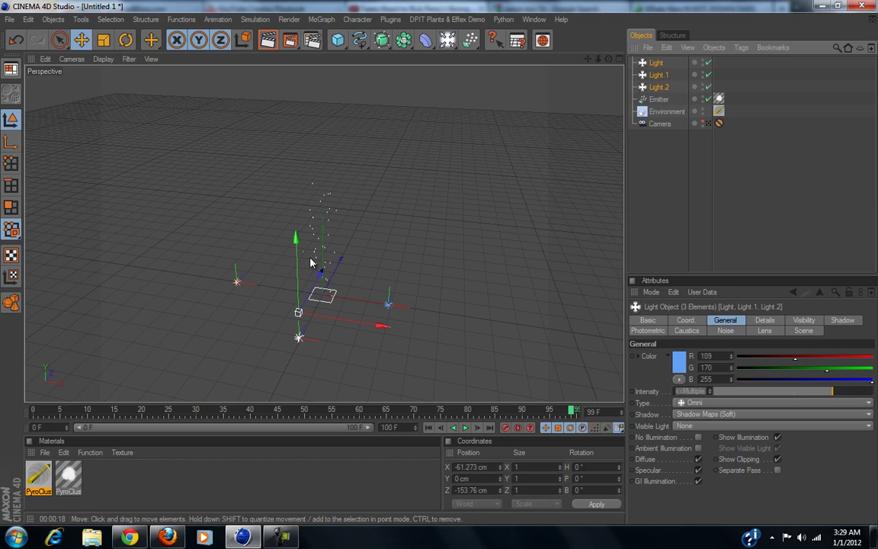
pyautogui.moveTo(298, 263); pyautogui.dragTo(440, 268)
pyautogui.click(104, 39)
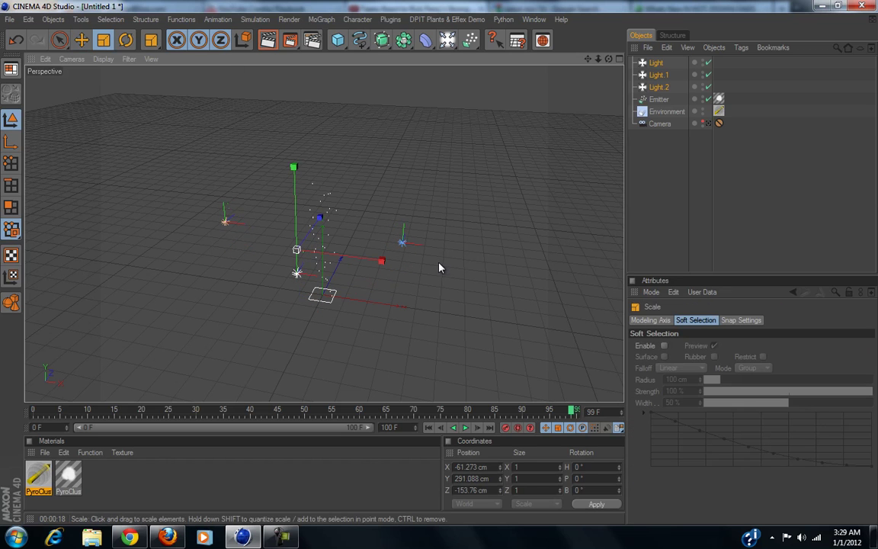
pyautogui.click(126, 40)
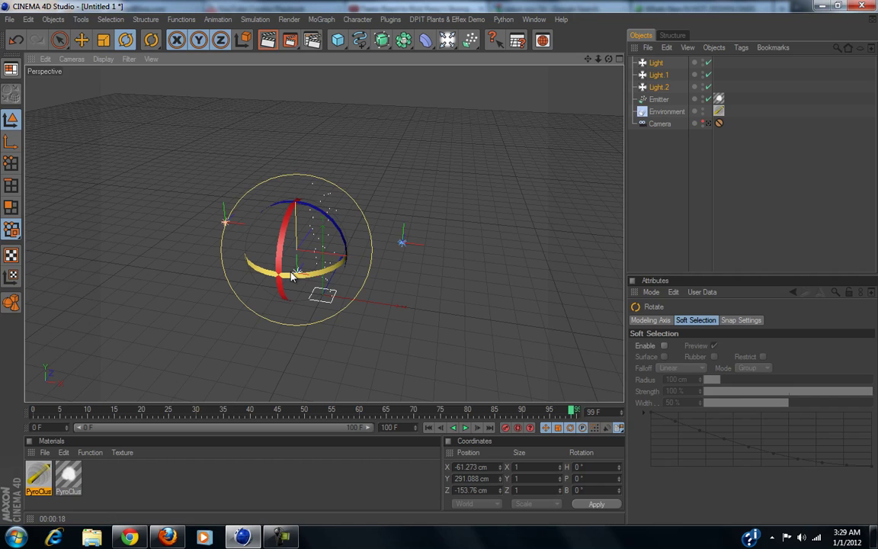
pyautogui.moveTo(293, 279); pyautogui.dragTo(270, 247)
pyautogui.click(755, 200)
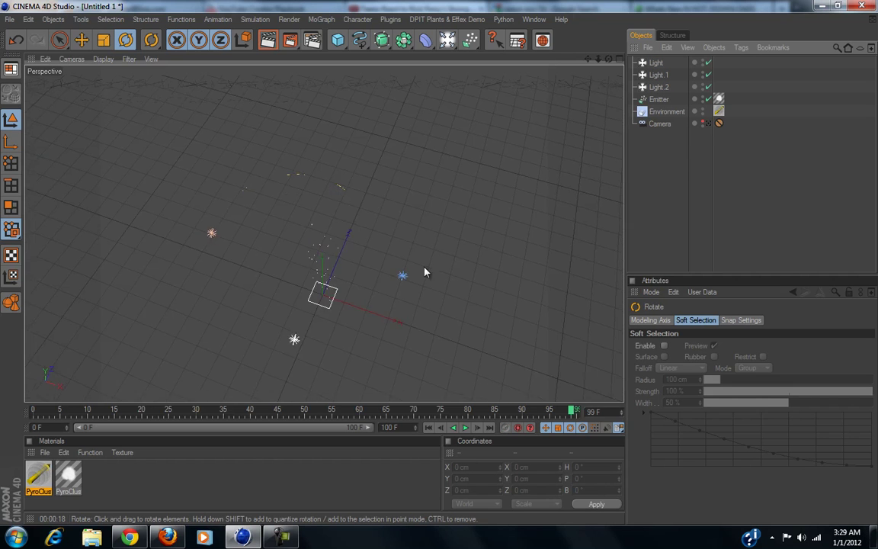
# - Render a side-on preview, then stop it and select Light.2 to view its settings
pyautogui.moveTo(446, 266)
pyautogui.keyDown('alt'); pyautogui.mouseDown()
pyautogui.moveTo(440, 290)
pyautogui.moveTo(445, 261)
pyautogui.moveTo(307, 269)
pyautogui.moveTo(333, 302)
pyautogui.moveTo(384, 253)
pyautogui.moveTo(441, 266)
pyautogui.mouseUp(); pyautogui.keyUp('alt')
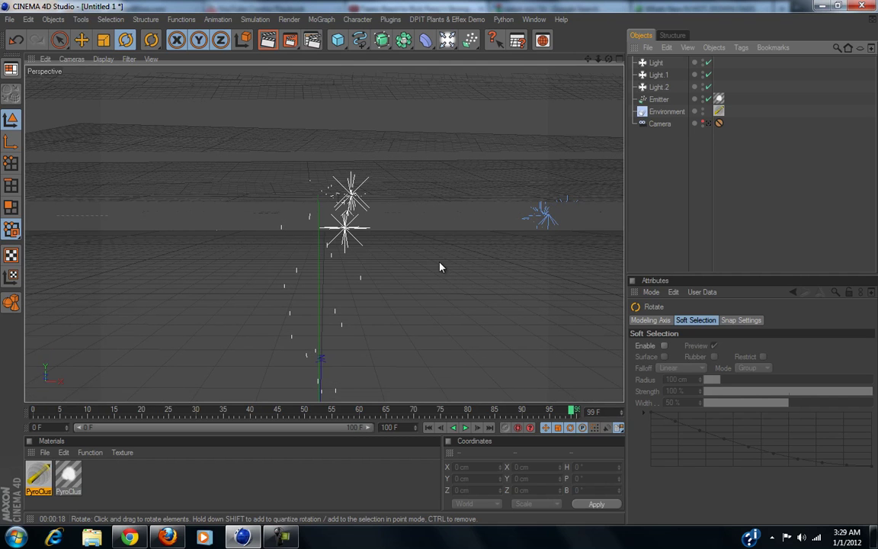
pyautogui.click(269, 41)
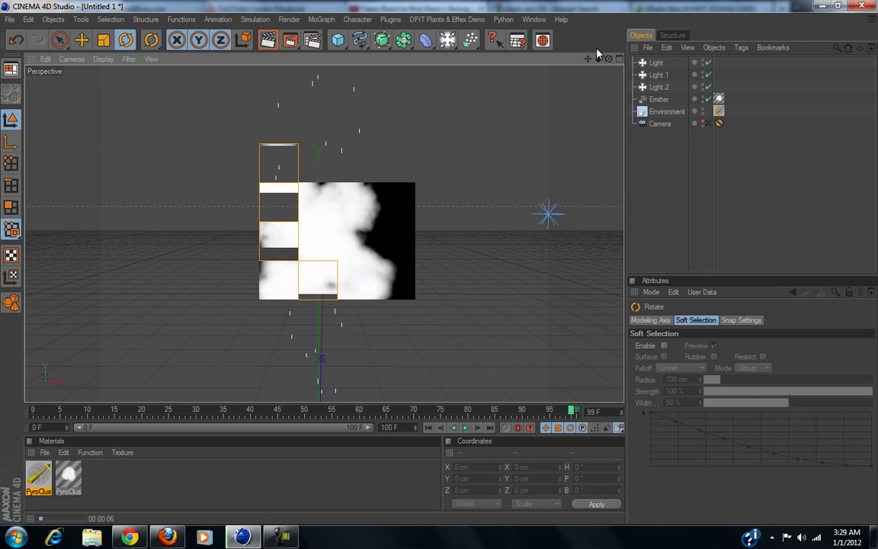
pyautogui.click(660, 100)
pyautogui.click(658, 88)
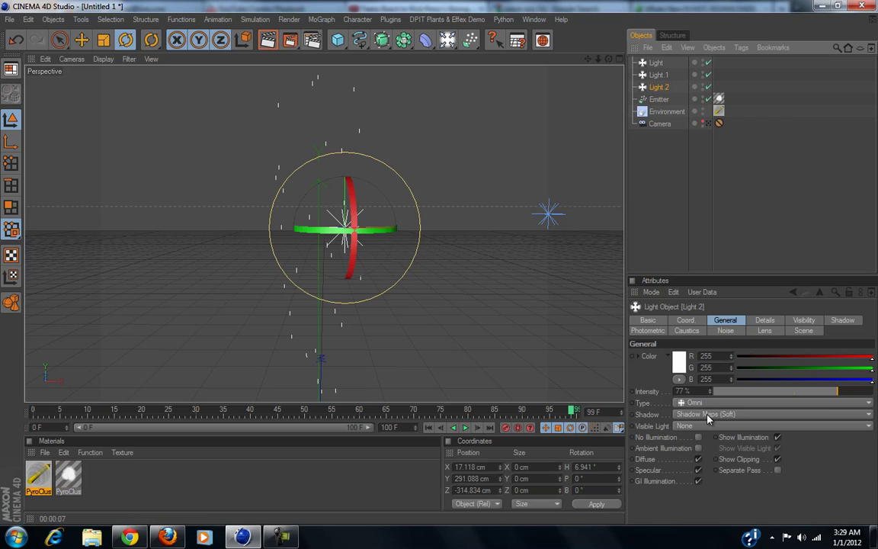
# - Apply the Volcano preset to the PyroCluster material, giving it density 50 and a peach gradient
pyautogui.click(75, 488)
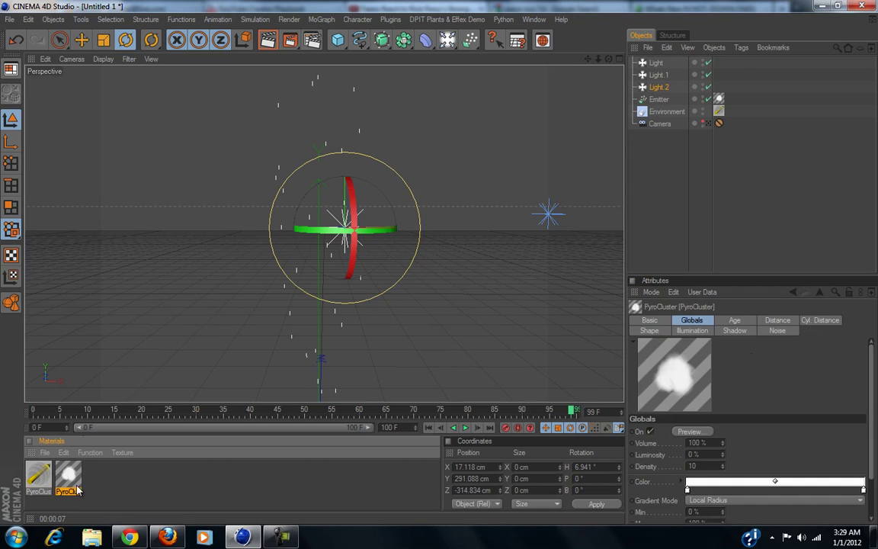
pyautogui.doubleClick(69, 477)
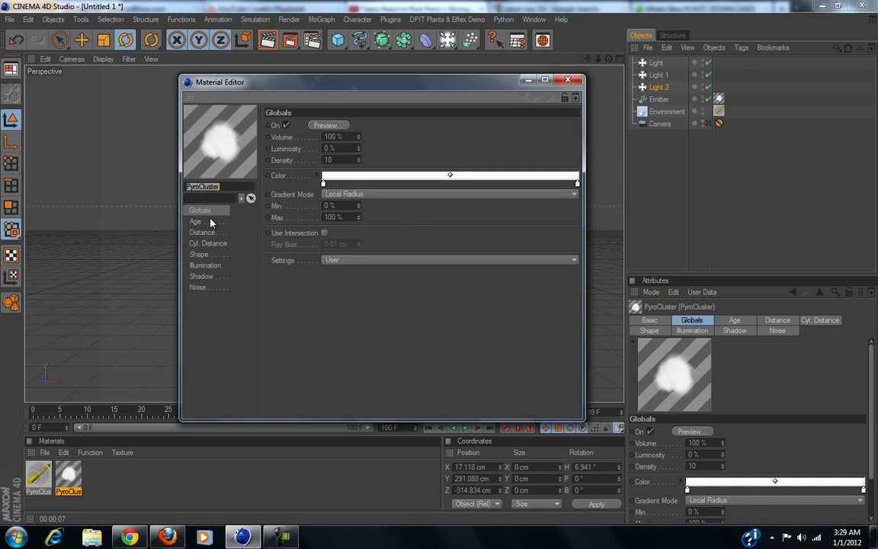
pyautogui.click(363, 260)
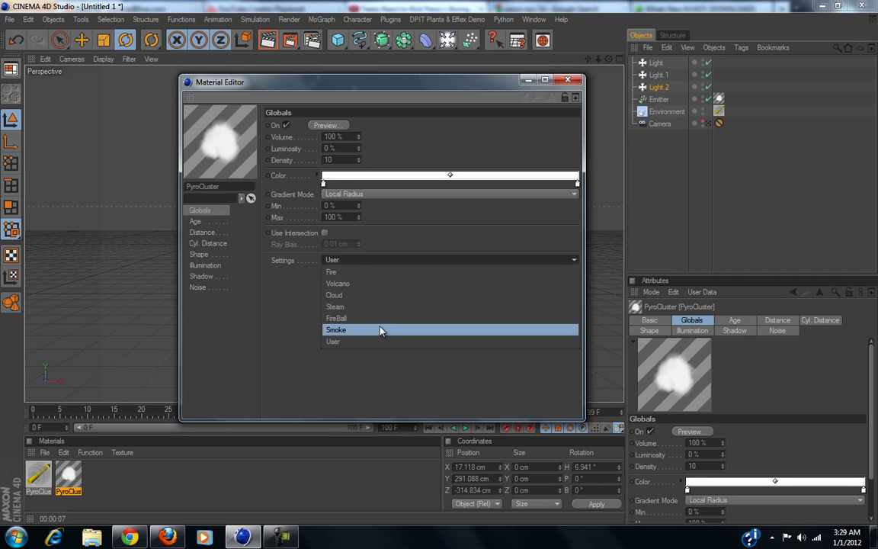
pyautogui.click(373, 288)
pyautogui.click(451, 308)
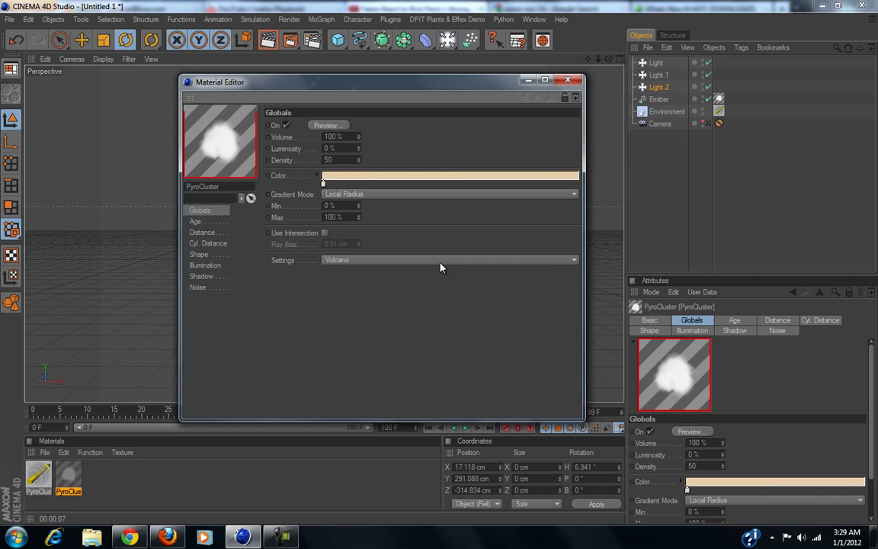
pyautogui.click(568, 81)
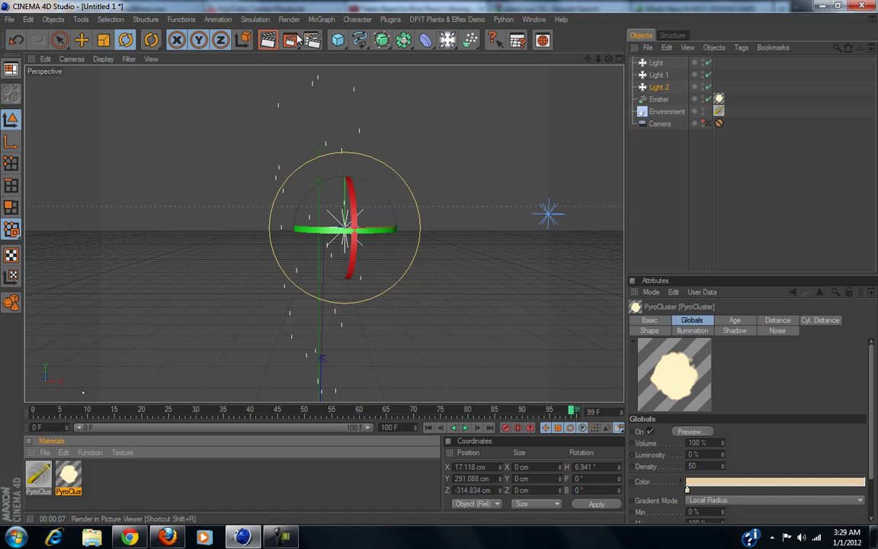
# - Render the active view until the peach-tinted Volcano smoke column fills the frame
pyautogui.click(269, 40)
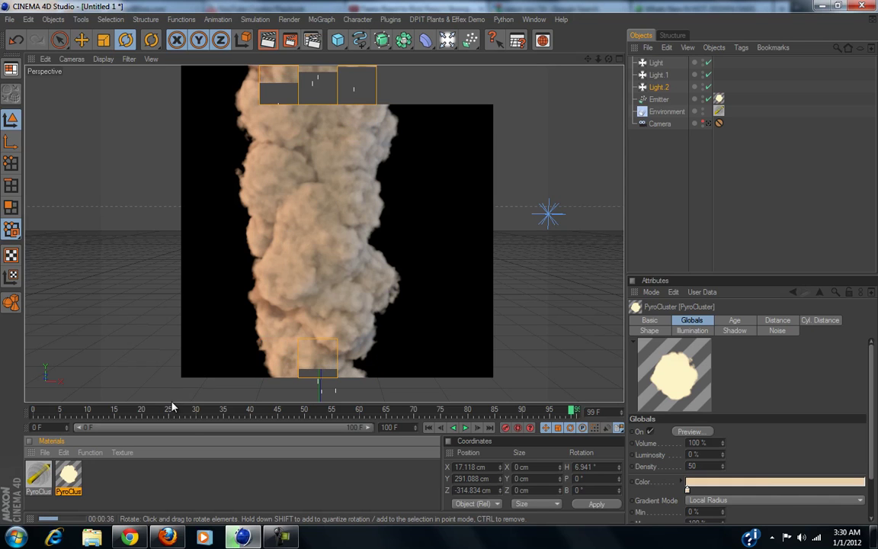
# - Switch the PyroCluster material to the Steam preset and render the viewport
pyautogui.doubleClick(76, 473)
pyautogui.click(339, 260)
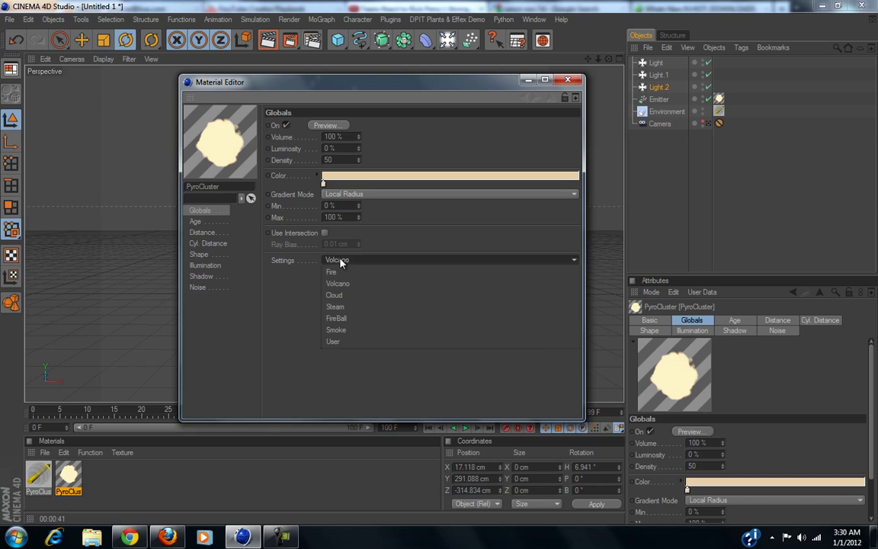
pyautogui.click(366, 308)
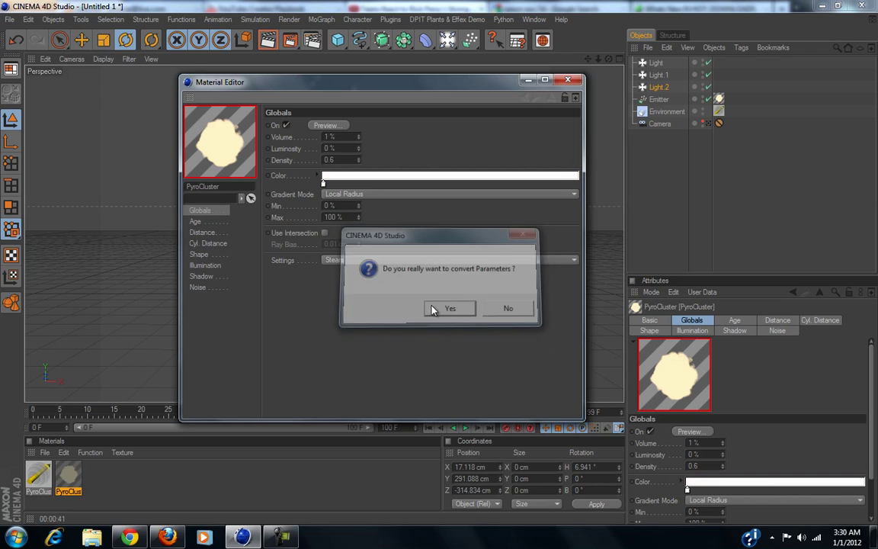
pyautogui.click(450, 308)
pyautogui.click(568, 83)
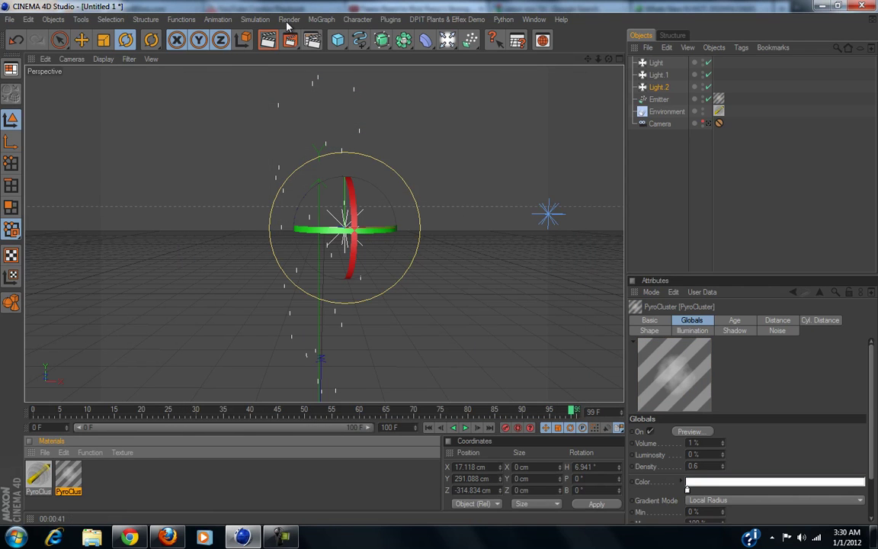
pyautogui.click(268, 40)
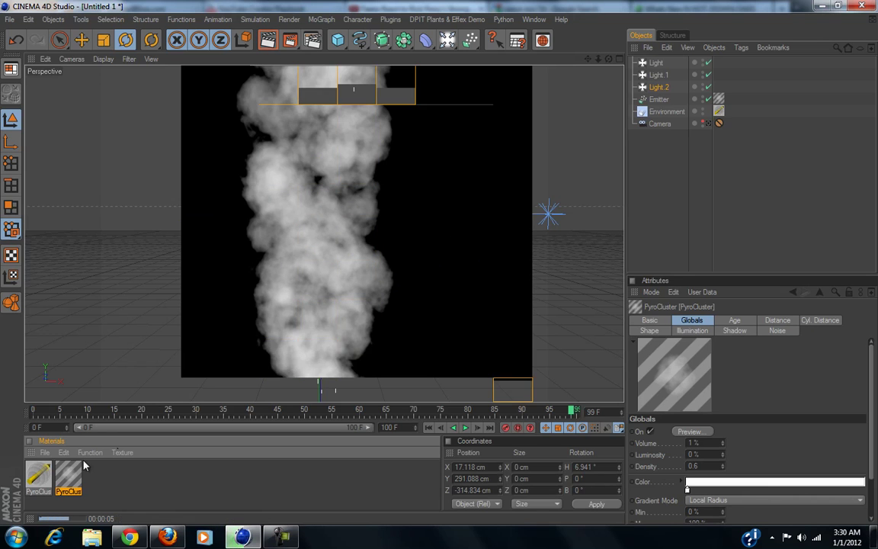
# - Change the PyroCluster material to the Smoke preset
pyautogui.doubleClick(68, 477)
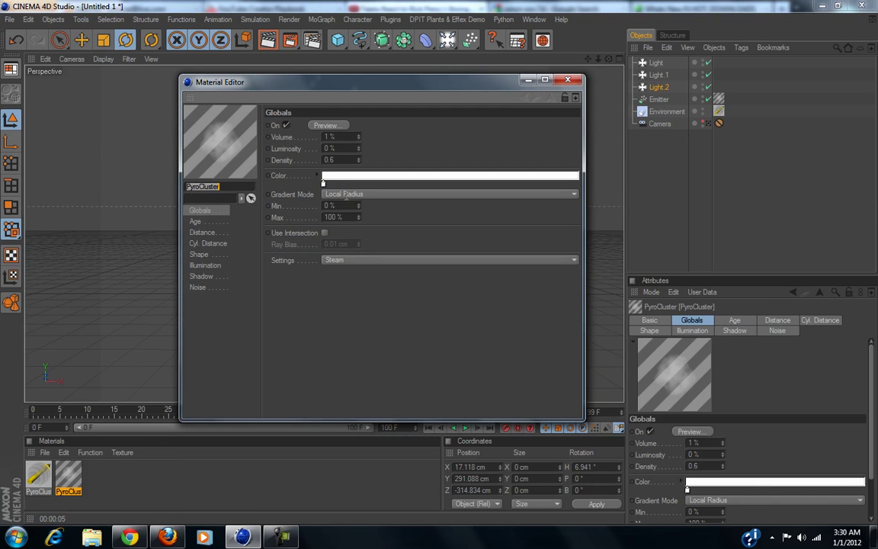
pyautogui.click(345, 263)
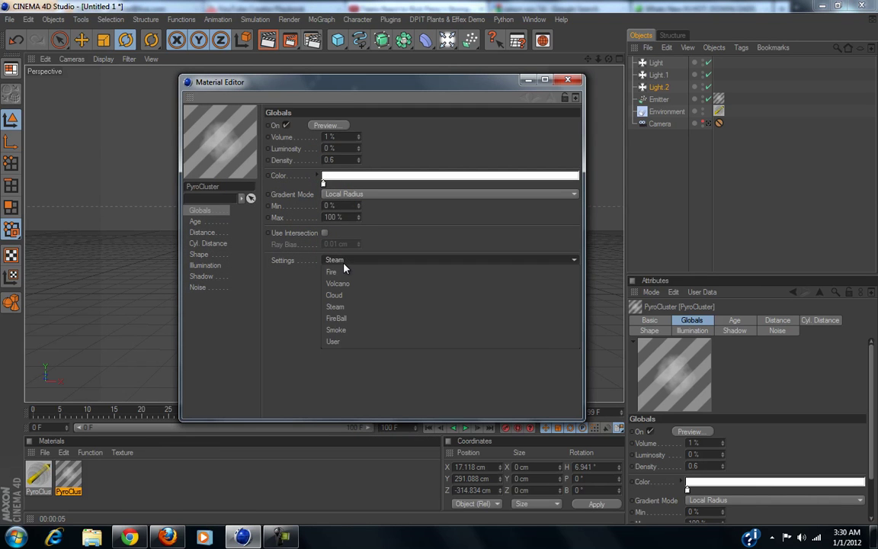
pyautogui.click(378, 332)
pyautogui.click(450, 309)
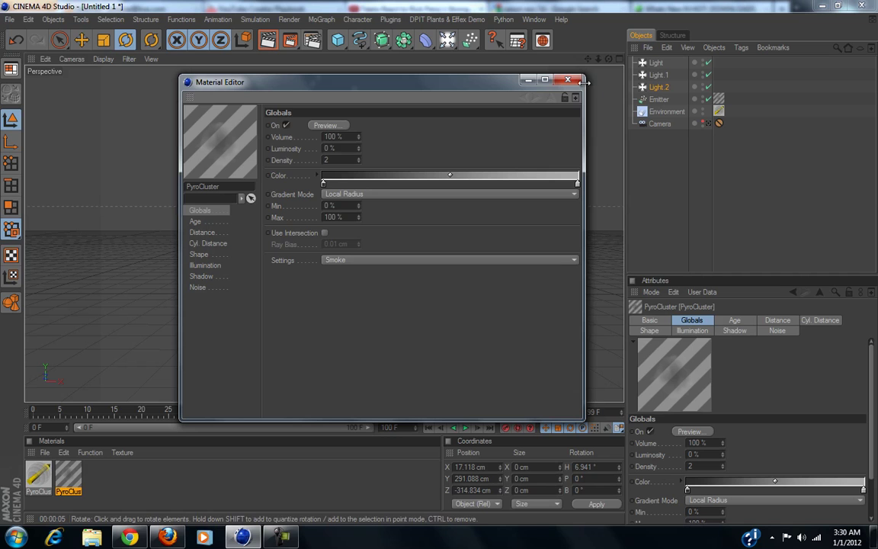
# - Switch the PyroCluster material to the Fire preset and render the orange flames
pyautogui.click(344, 263)
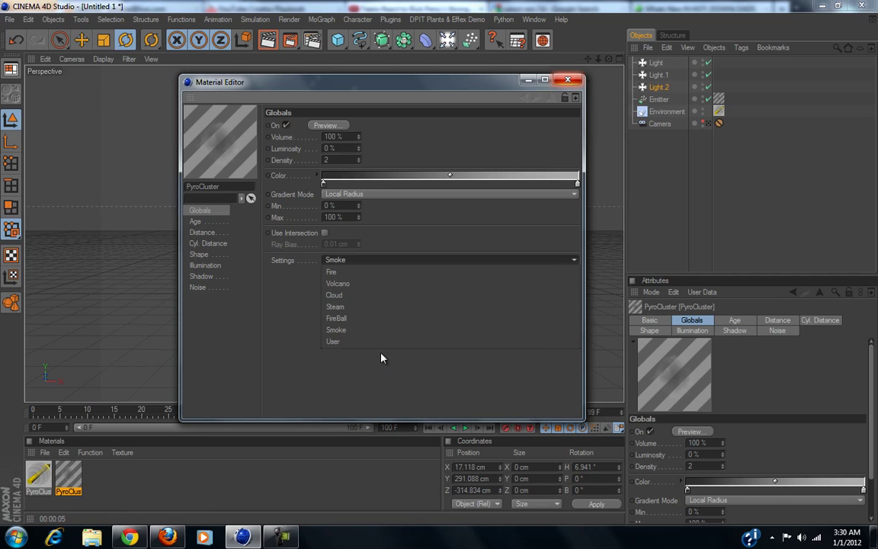
pyautogui.click(342, 275)
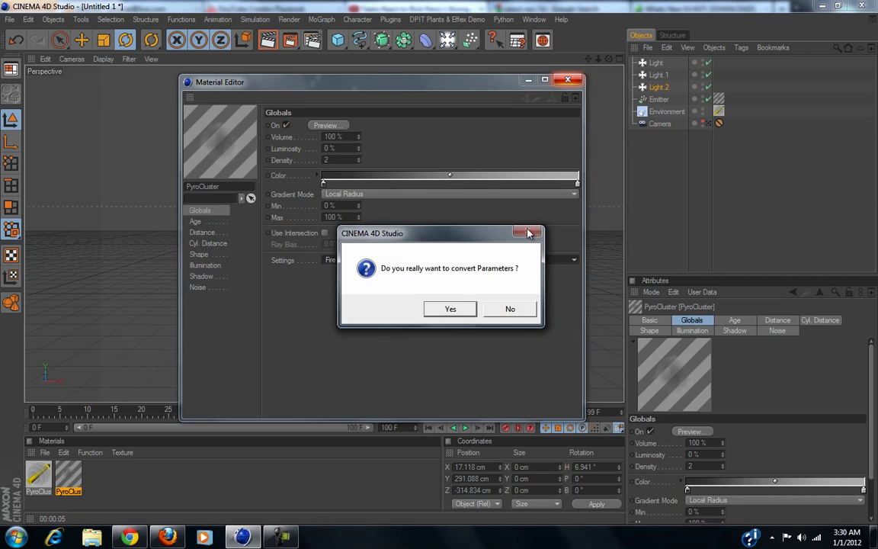
pyautogui.click(453, 309)
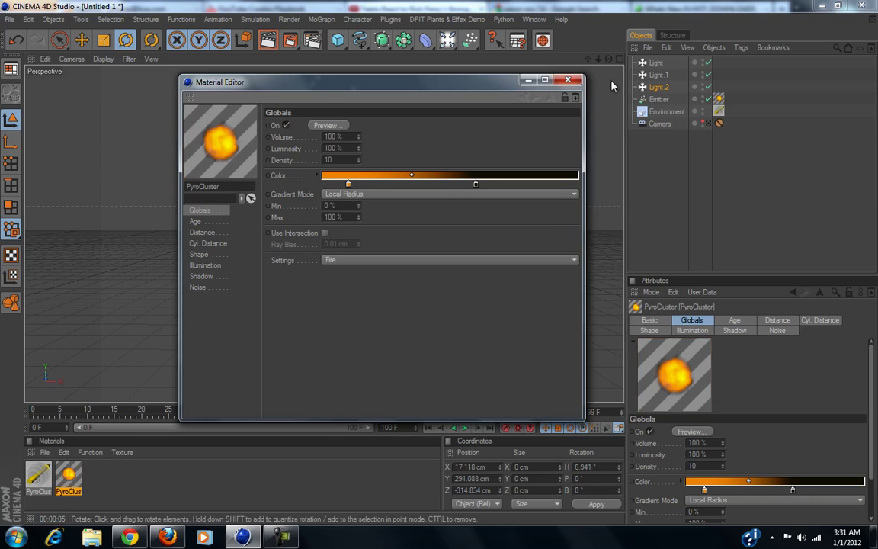
pyautogui.click(568, 80)
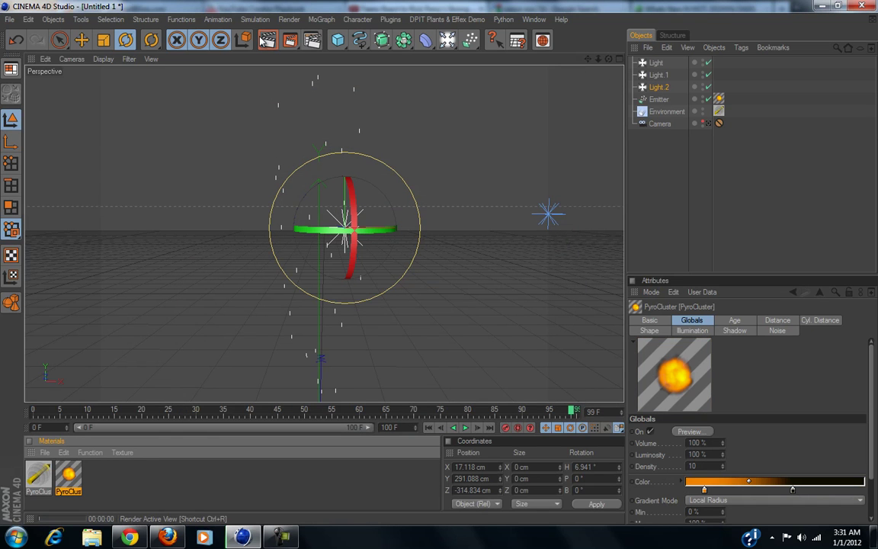
pyautogui.click(267, 39)
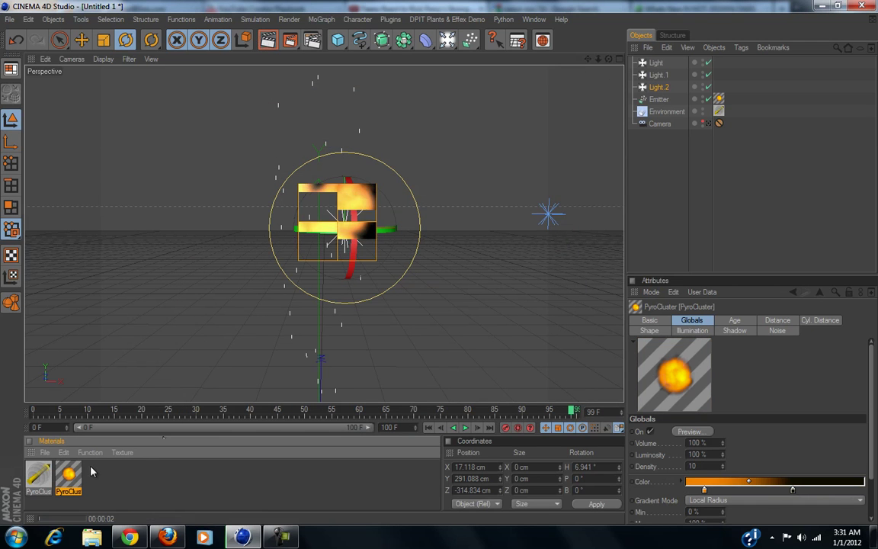
# - Reapply the Volcano preset to the PyroCluster material
pyautogui.doubleClick(68, 474)
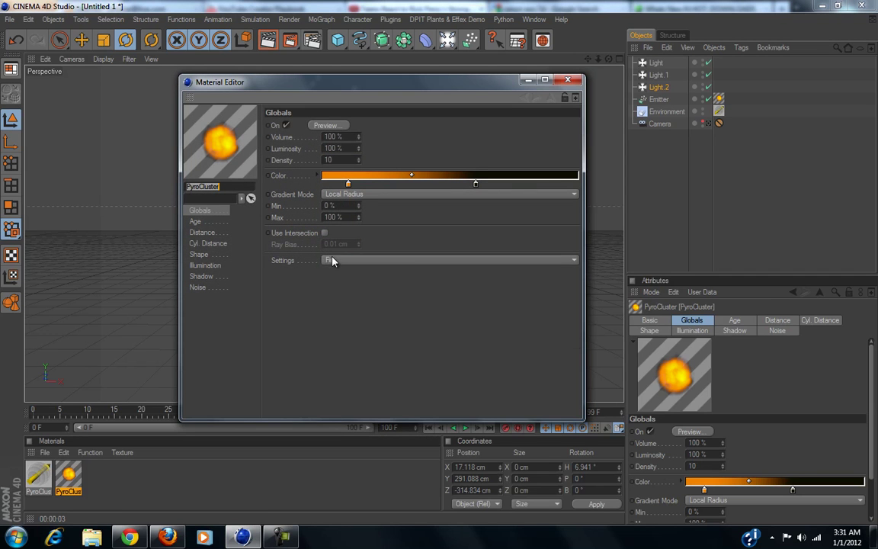
pyautogui.click(332, 260)
pyautogui.click(387, 283)
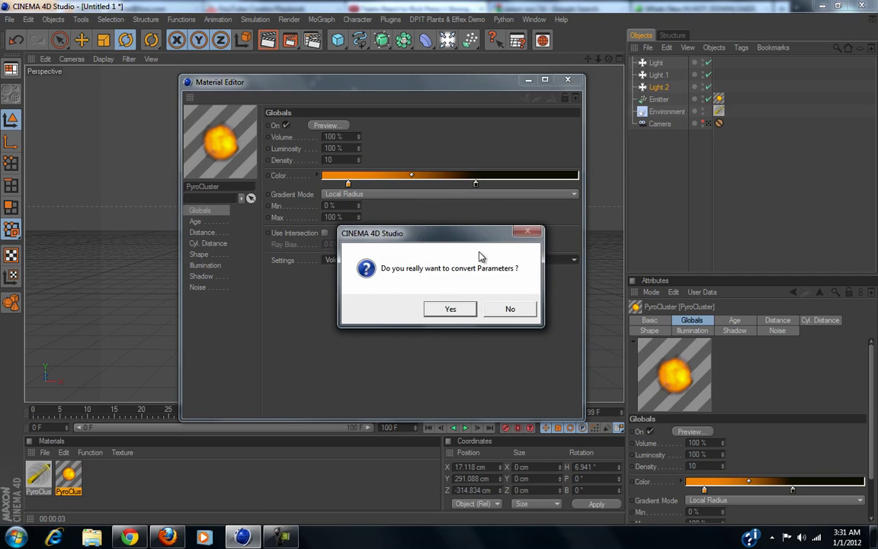
pyautogui.click(450, 310)
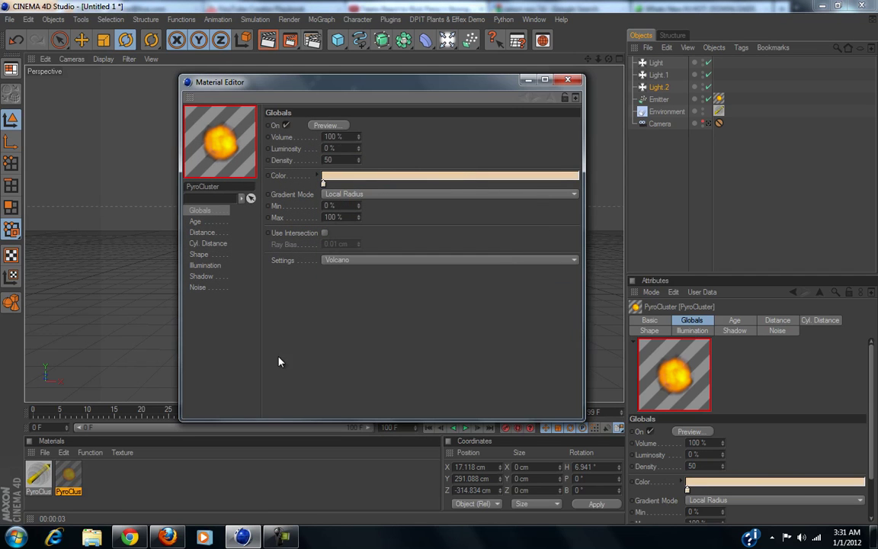
# - Tint the gradient knot a faint bluish white: H 219°, S 5.785%, V 100%
pyautogui.doubleClick(323, 185)
pyautogui.moveTo(308, 139); pyautogui.dragTo(362, 140)
pyautogui.click(256, 145)
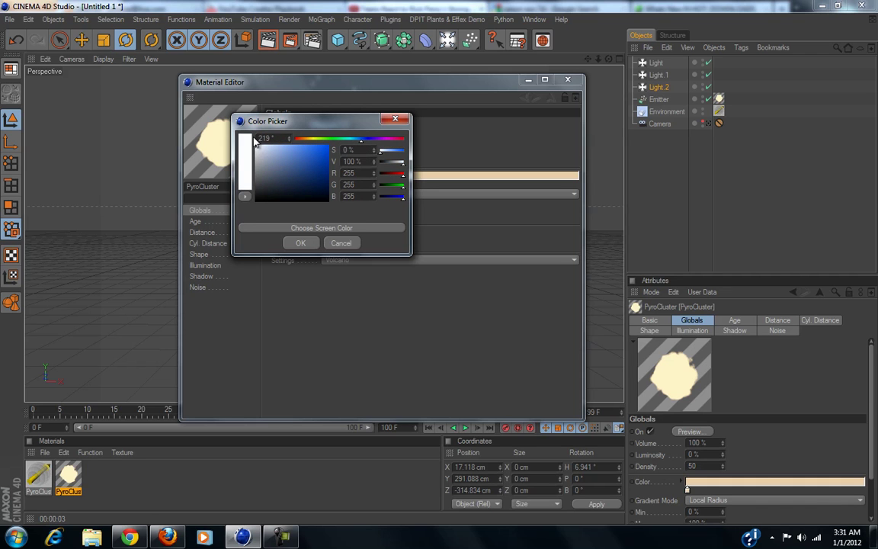
pyautogui.click(303, 243)
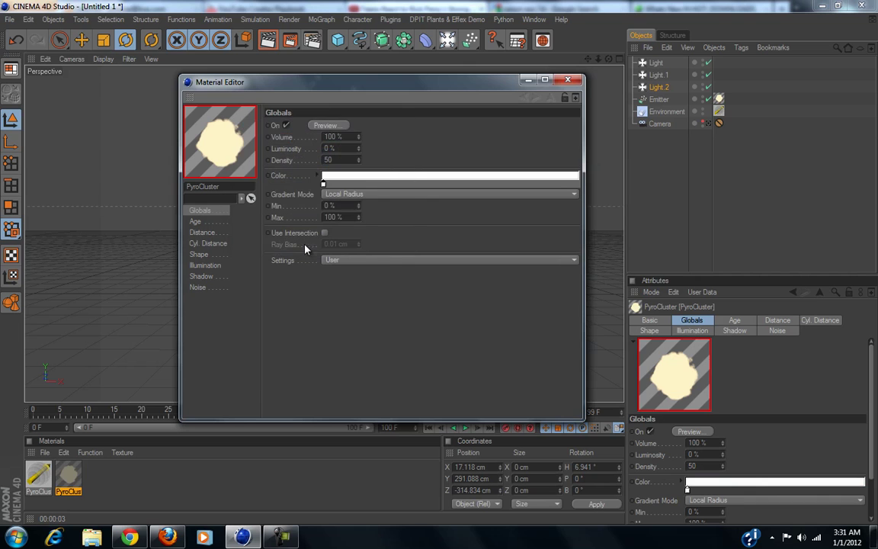
pyautogui.doubleClick(324, 184)
pyautogui.click(263, 145)
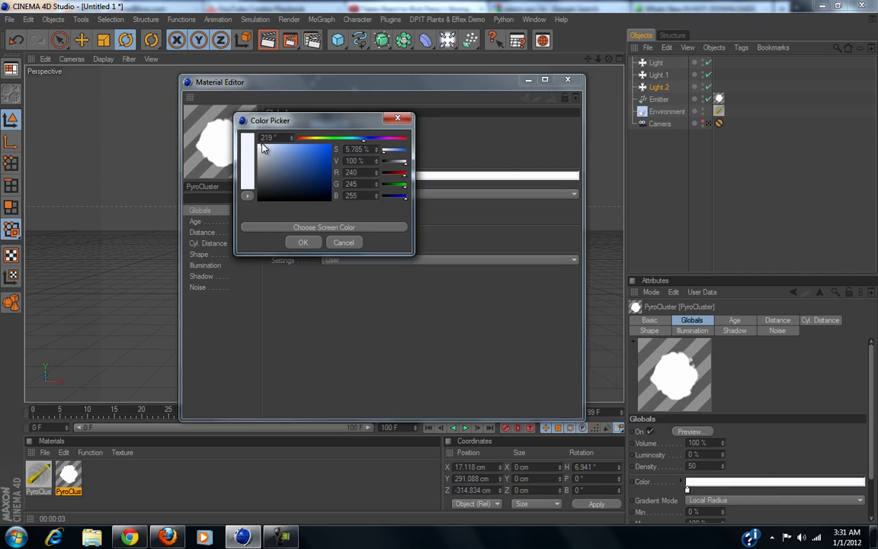
pyautogui.click(301, 243)
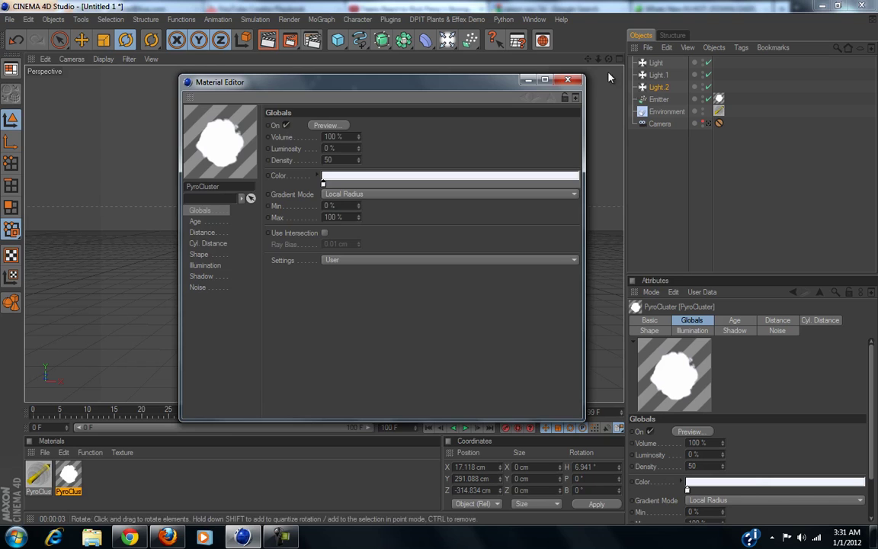
pyautogui.click(576, 81)
# - Render the active view to show the tall bluish-white smoke column against black
pyautogui.click(267, 42)
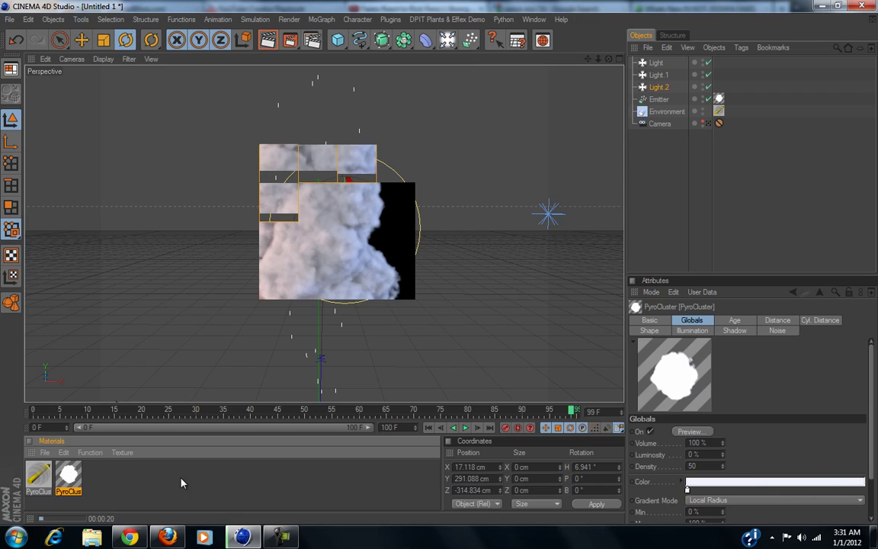
pyautogui.click(283, 537)
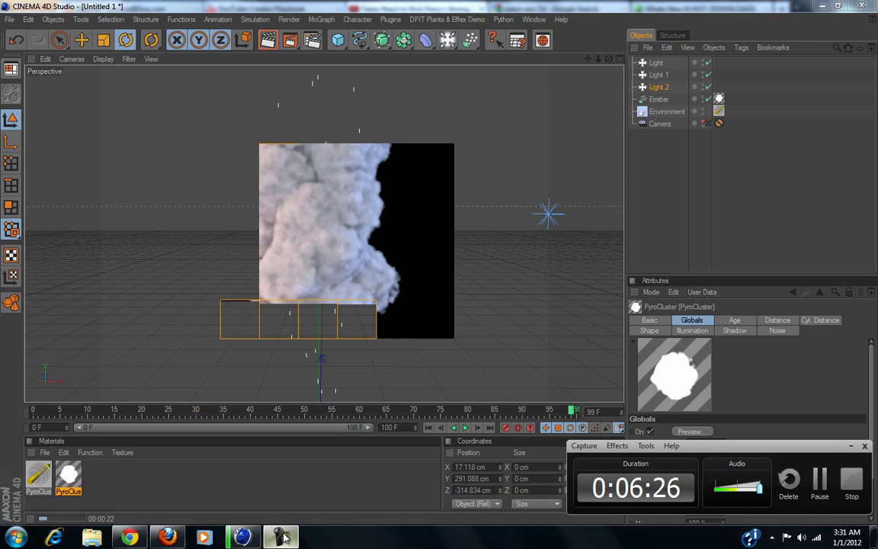